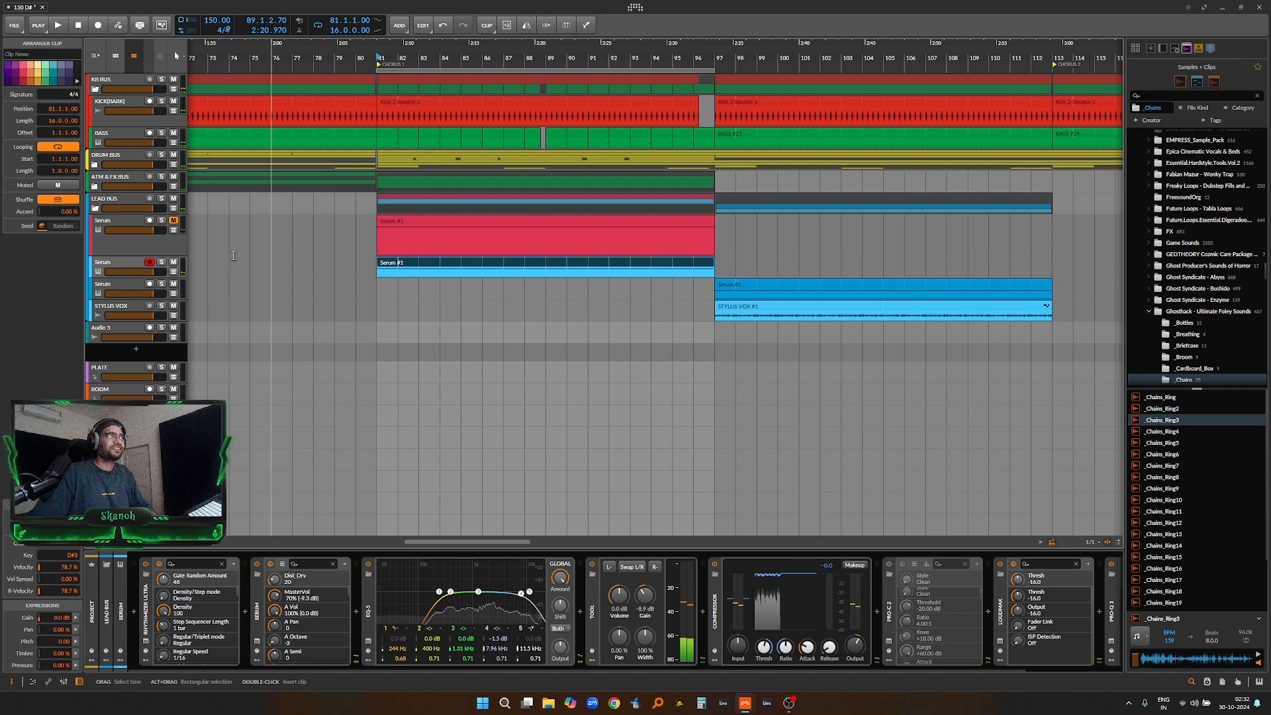
# Stop playback with the blue Serum #1 clip's track muted, and open the notes of the red Serum clip above it.
pyautogui.click(174, 262)
pyautogui.press('space')
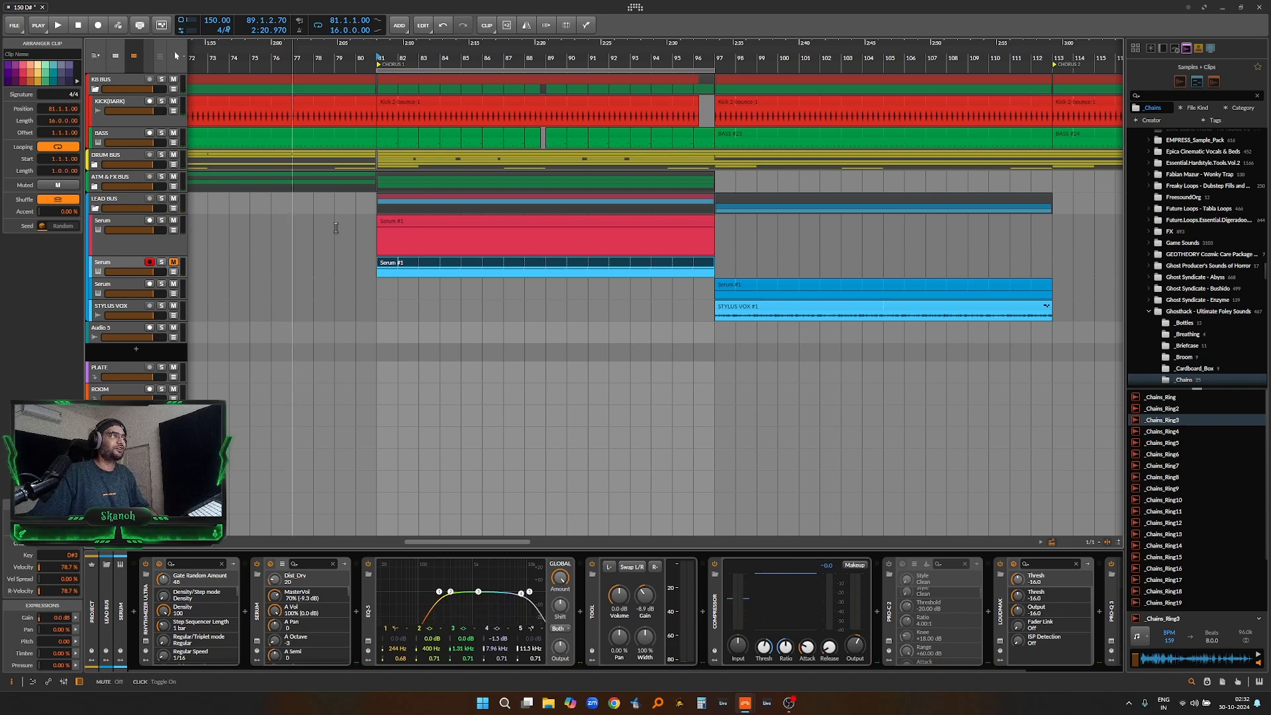
pyautogui.doubleClick(427, 220)
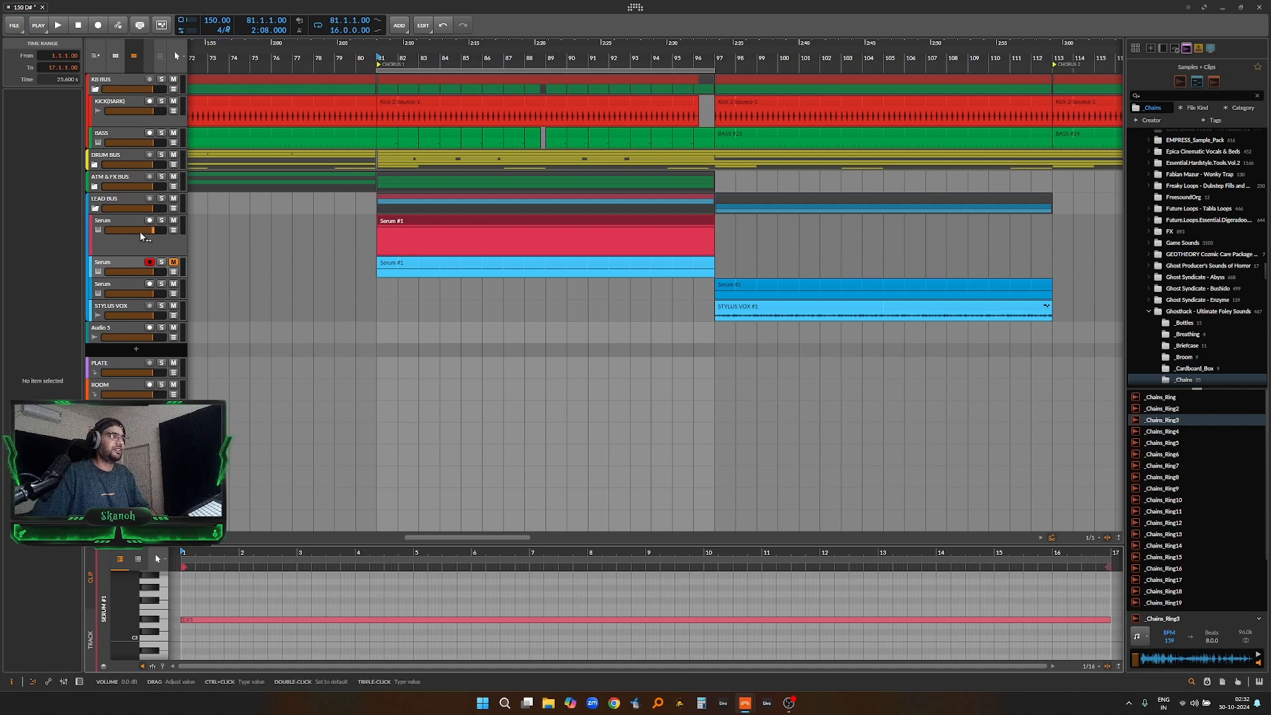
# Open Rhythmizer Ultra on the upper Serum track and raise the 1/8 and 1/4 groove amounts, with 1/4 at about 10.
pyautogui.doubleClick(127, 220)
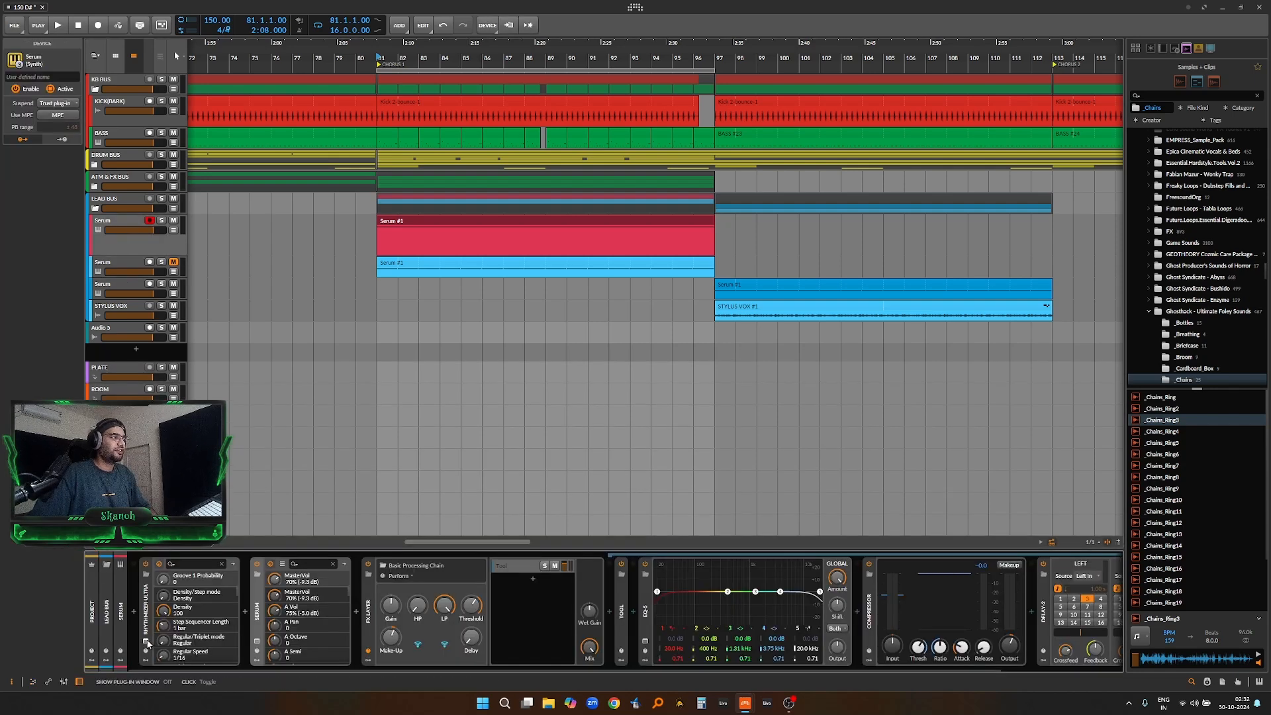
pyautogui.click(147, 641)
pyautogui.moveTo(779, 364); pyautogui.dragTo(488, 203)
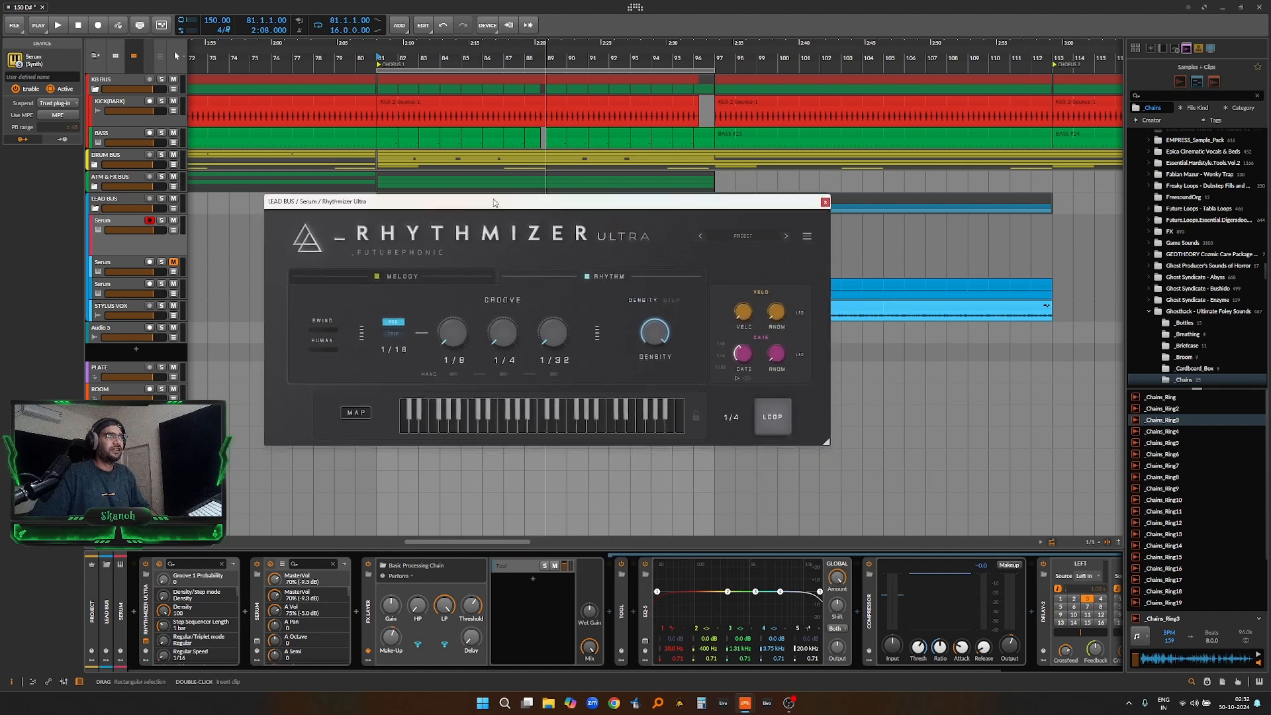
pyautogui.moveTo(465, 309); pyautogui.dragTo(503, 326)
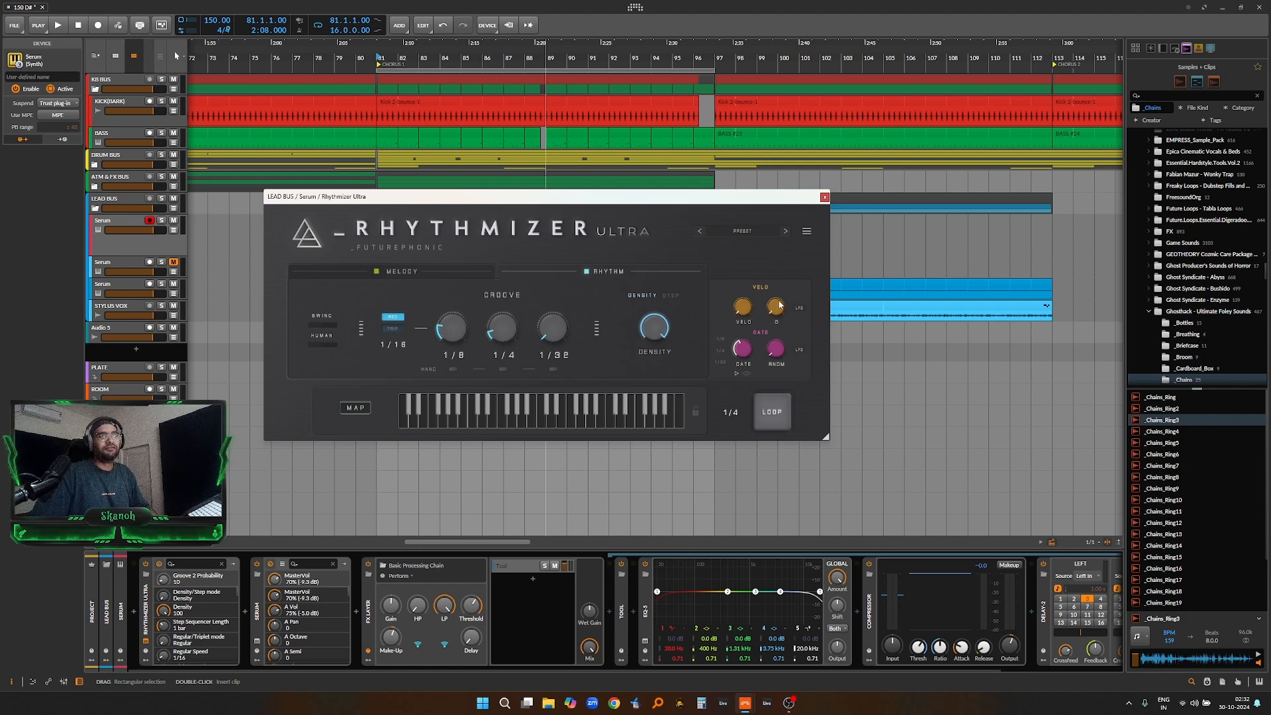
# Set Rhythmizer Ultra's velocity randomization to 100 and gate randomization to 50, and close the plug-in window.
pyautogui.moveTo(745, 304); pyautogui.dragTo(777, 279)
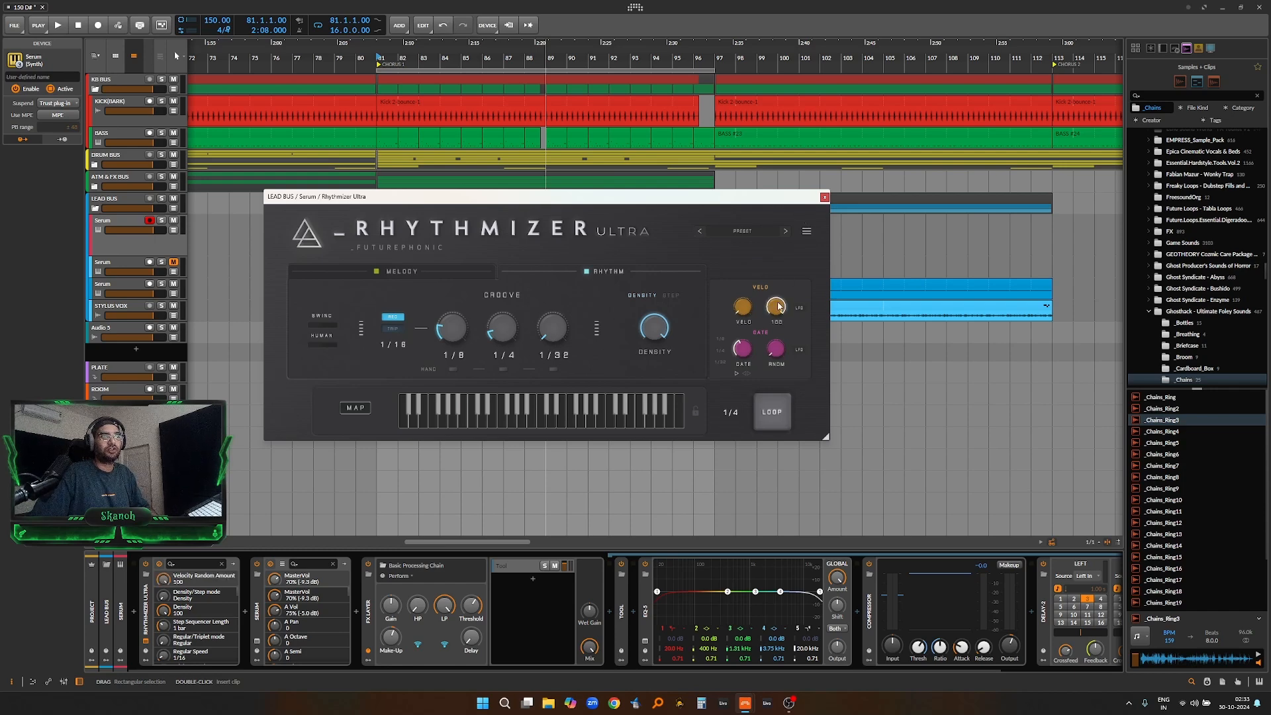
pyautogui.moveTo(745, 346); pyautogui.dragTo(778, 325)
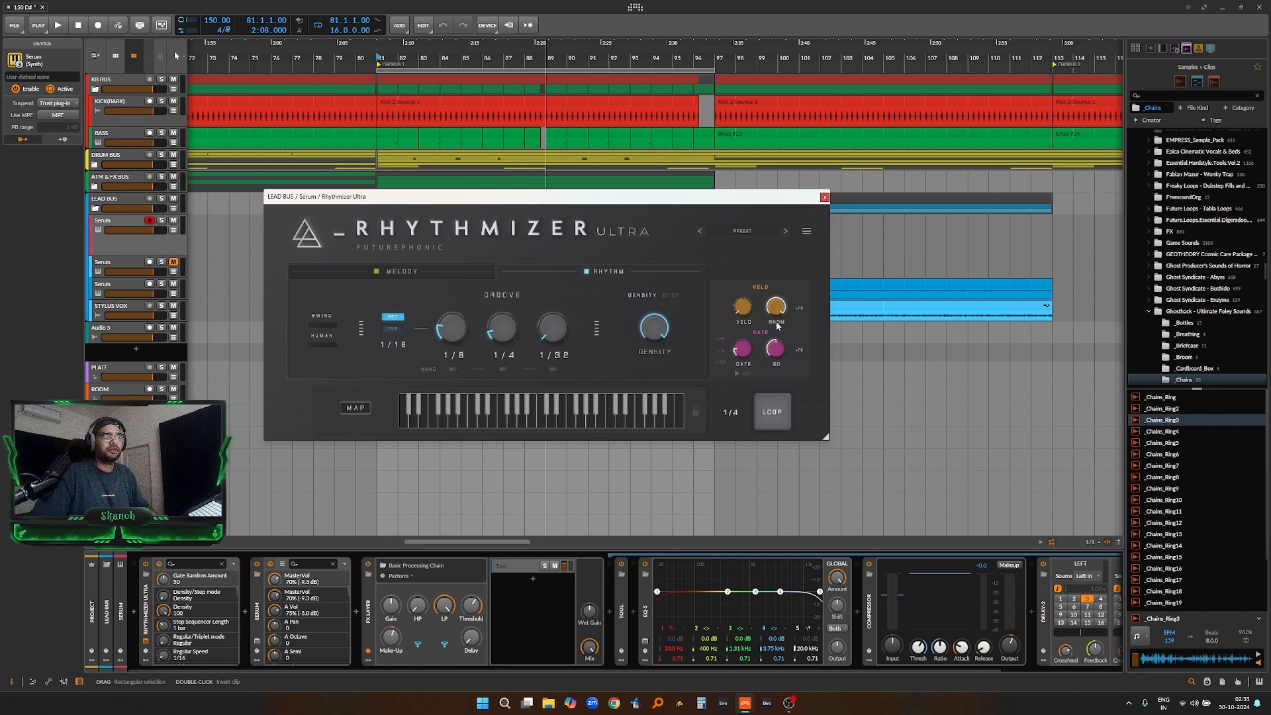
pyautogui.click(824, 197)
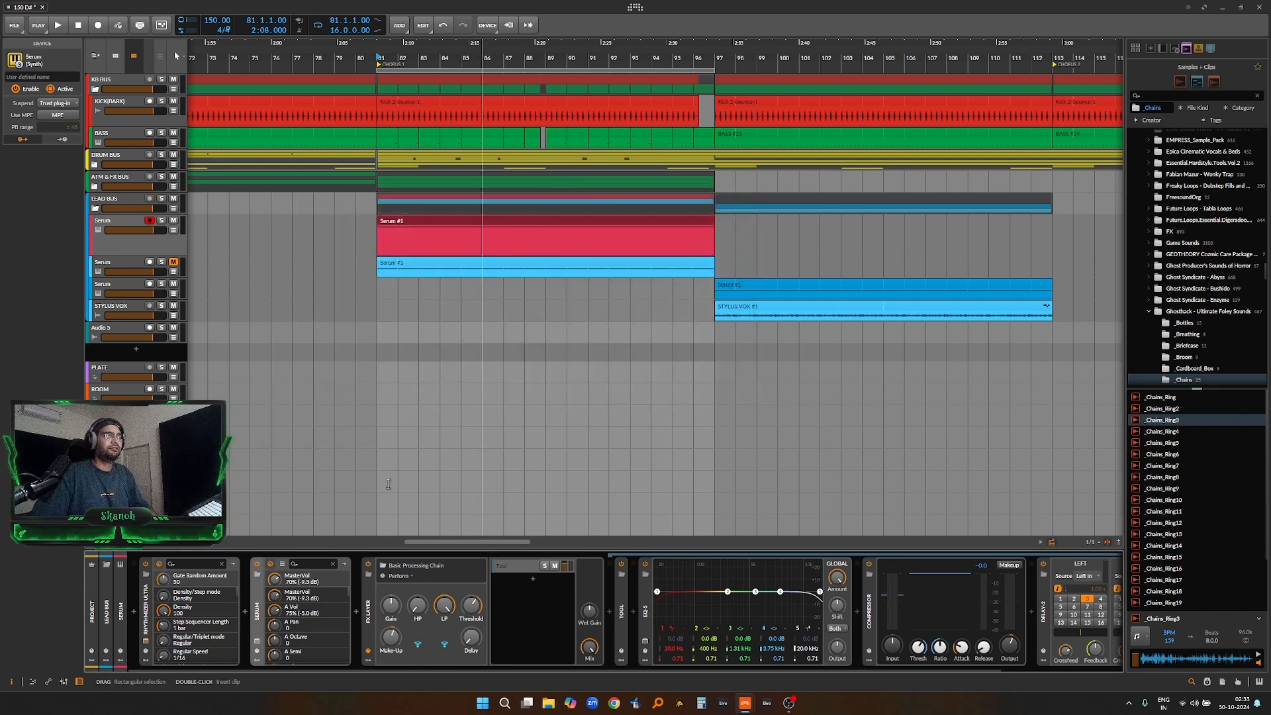
# In the track's Serum, load the Basic Shapes wavetable into Osc A, set it to the square at position 4, and lower its octave to -3.
pyautogui.click(258, 641)
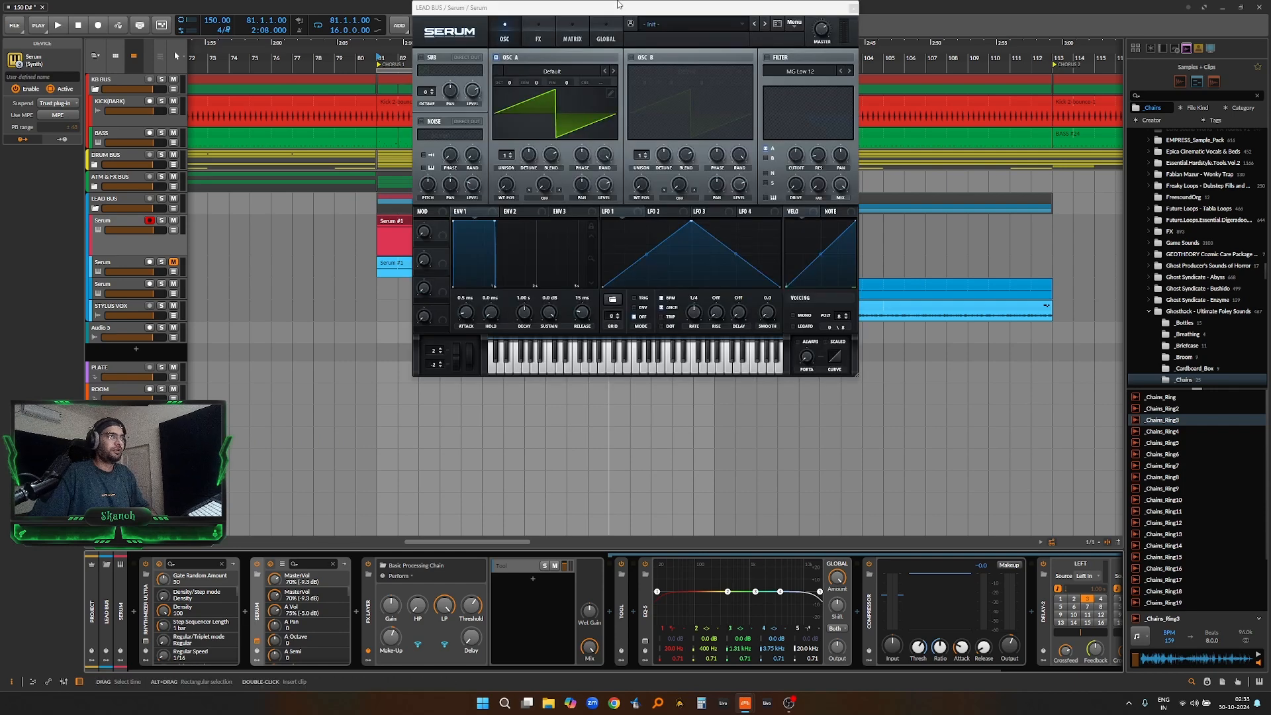
pyautogui.moveTo(629, 10); pyautogui.dragTo(580, 161)
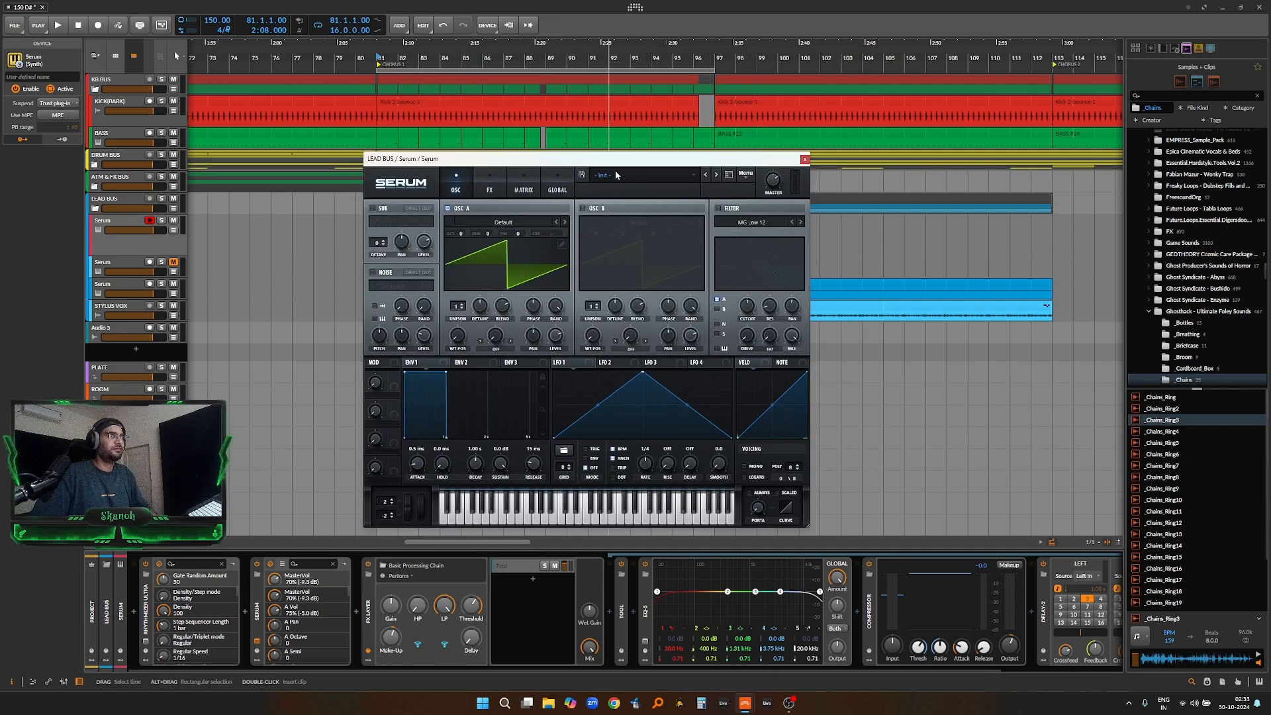
pyautogui.click(499, 222)
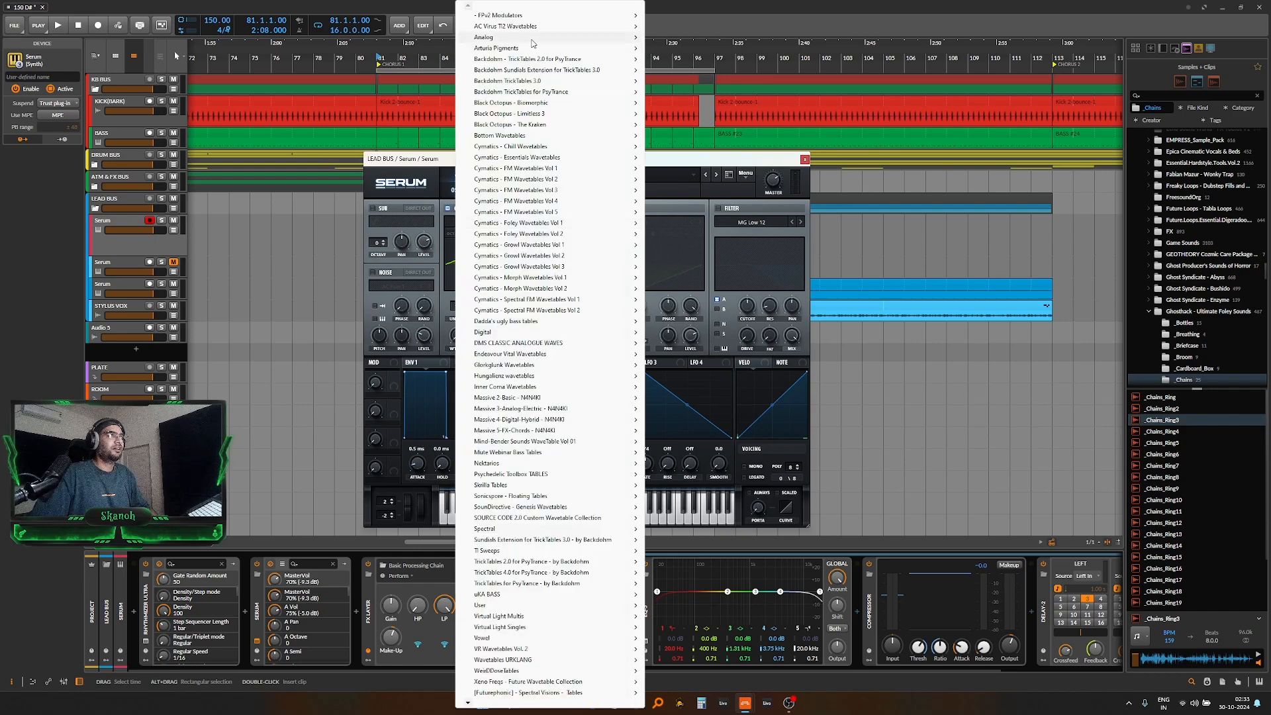
pyautogui.moveTo(532, 40)
pyautogui.click(689, 162)
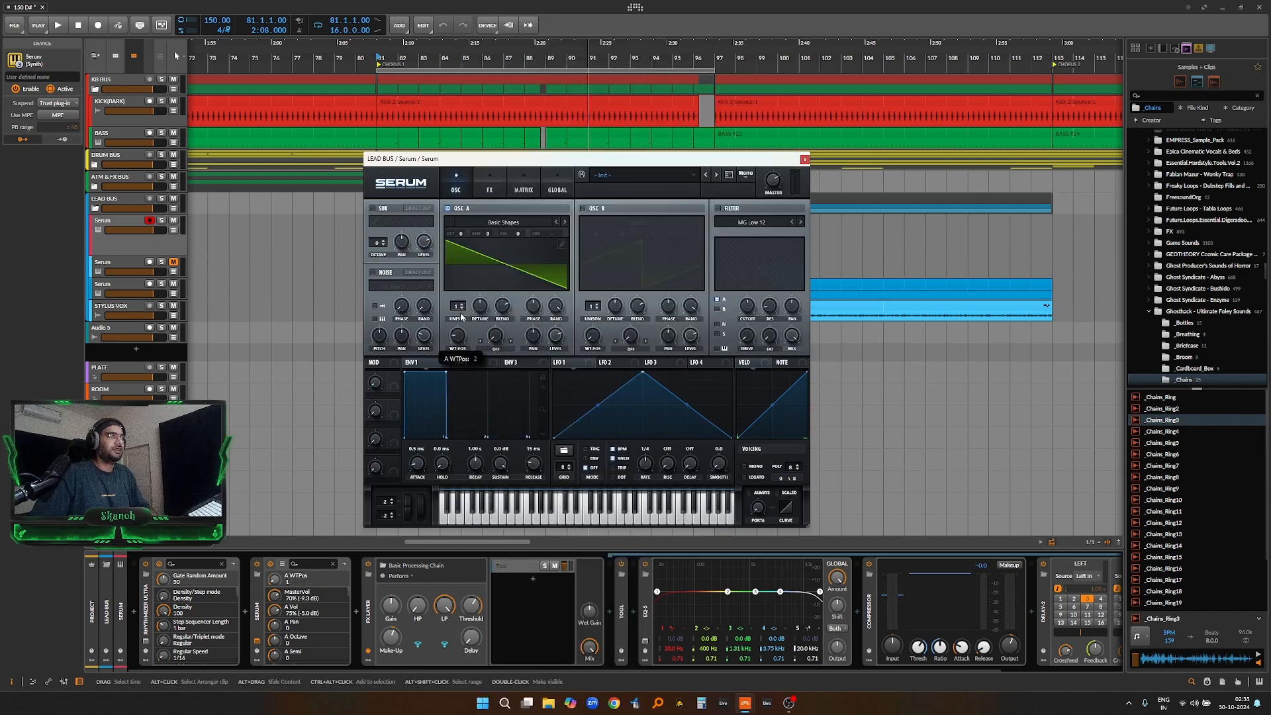
pyautogui.moveTo(462, 317); pyautogui.dragTo(466, 292)
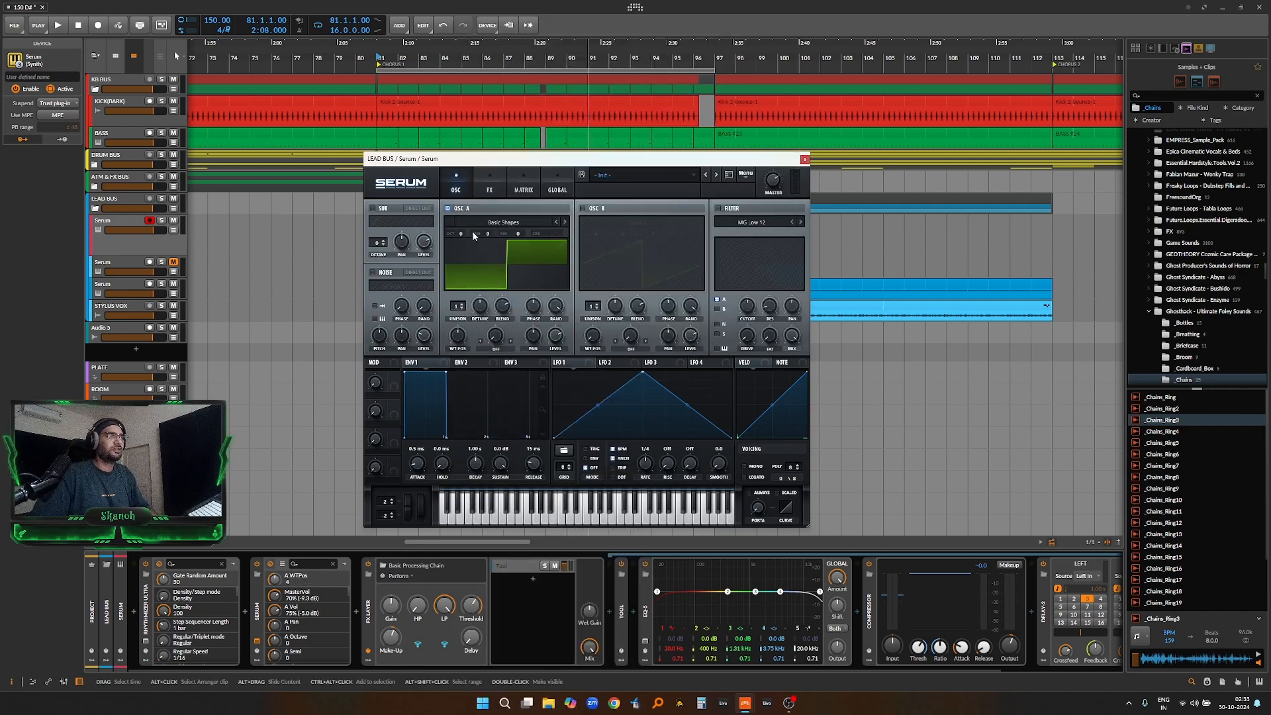
pyautogui.moveTo(459, 273); pyautogui.dragTo(459, 272)
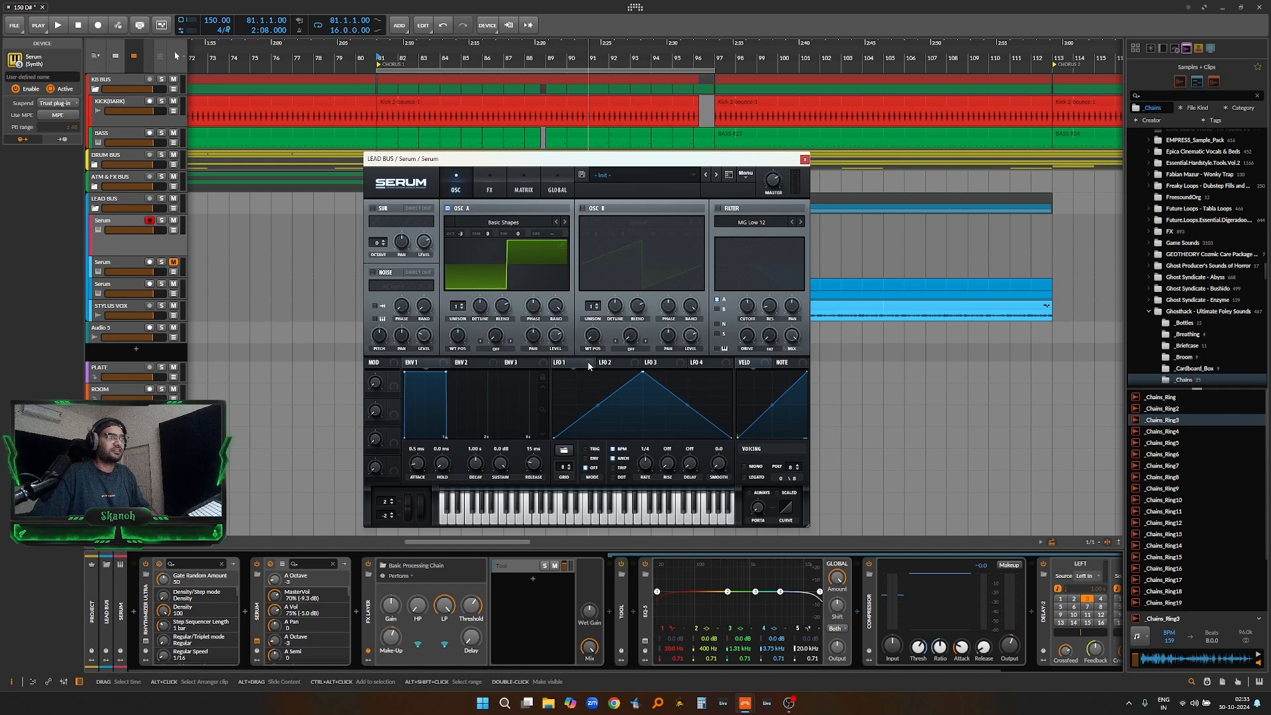
# Assign LFO 1 to Osc A's coarse pitch and give it an unsynced rate of 0.000 Hz.
pyautogui.moveTo(588, 362); pyautogui.dragTo(556, 233)
pyautogui.click(628, 451)
pyautogui.moveTo(646, 464); pyautogui.dragTo(646, 533)
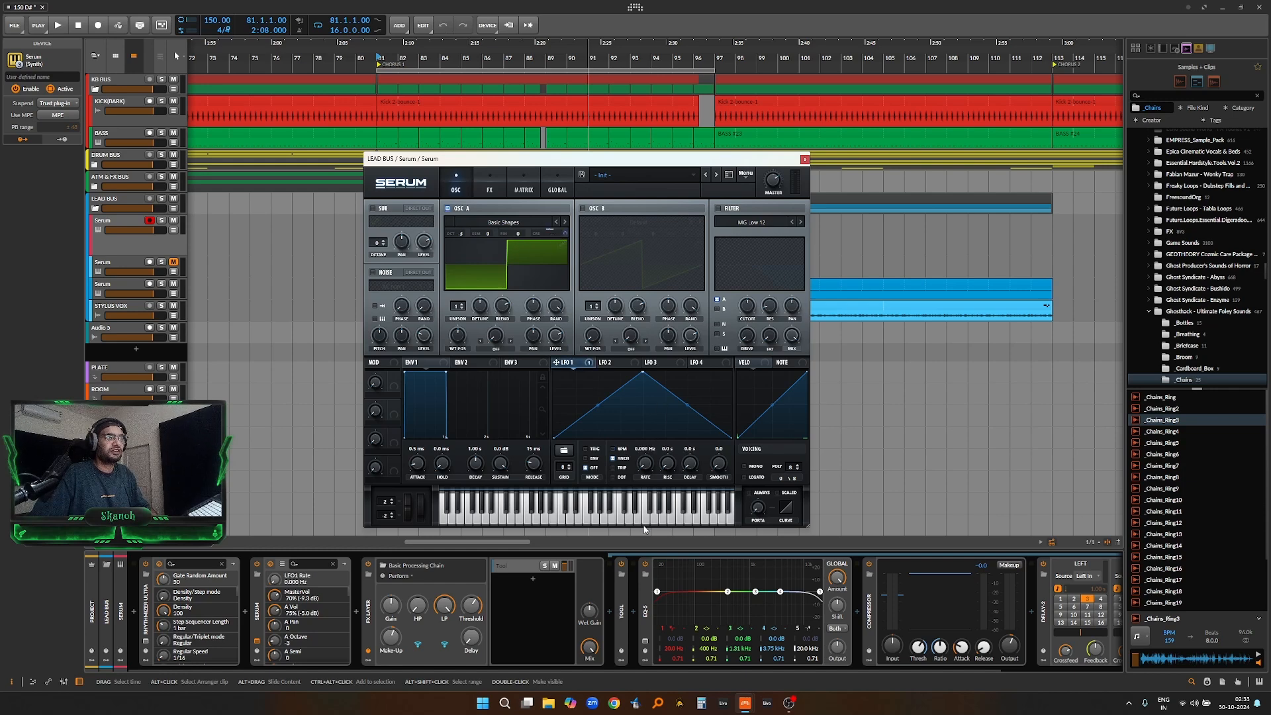
# Modulate LFO 1's rate with velocity at an amount of 51 and check the assignments in the modulation matrix.
pyautogui.moveTo(649, 457)
pyautogui.mouseDown()
pyautogui.moveTo(637, 457)
pyautogui.moveTo(637, 486)
pyautogui.moveTo(637, 456)
pyautogui.mouseUp()
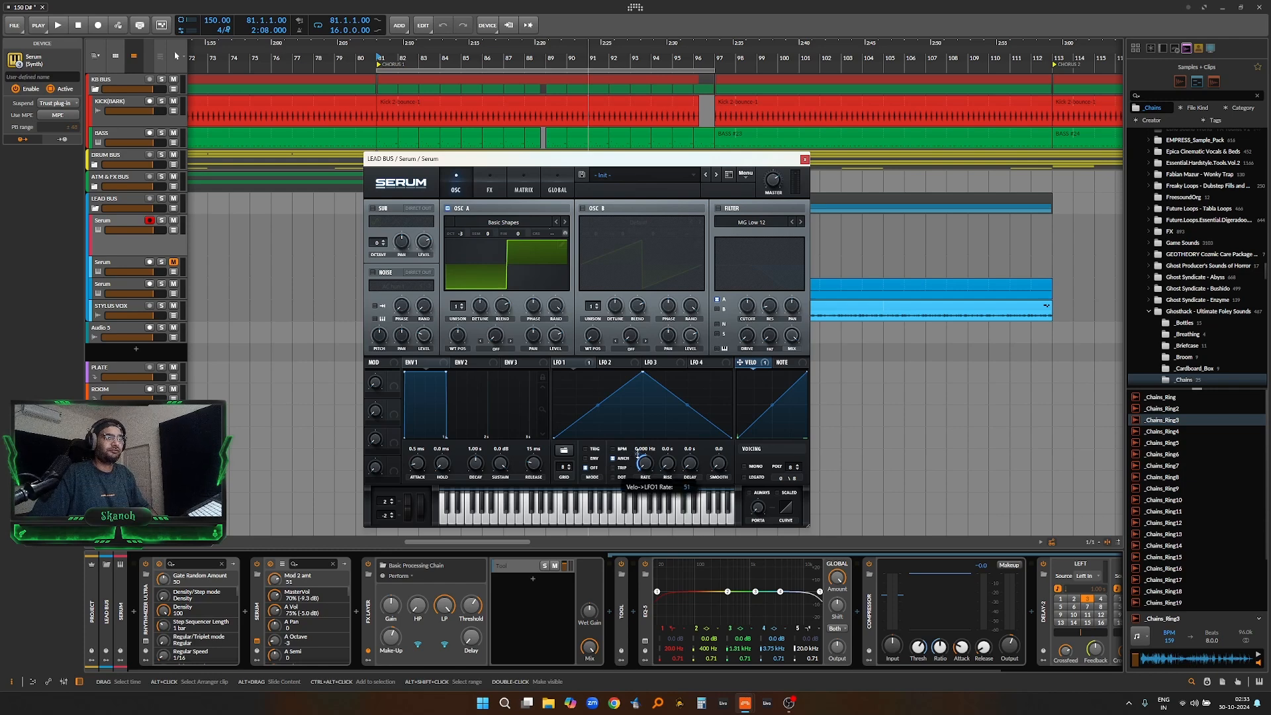
pyautogui.click(524, 188)
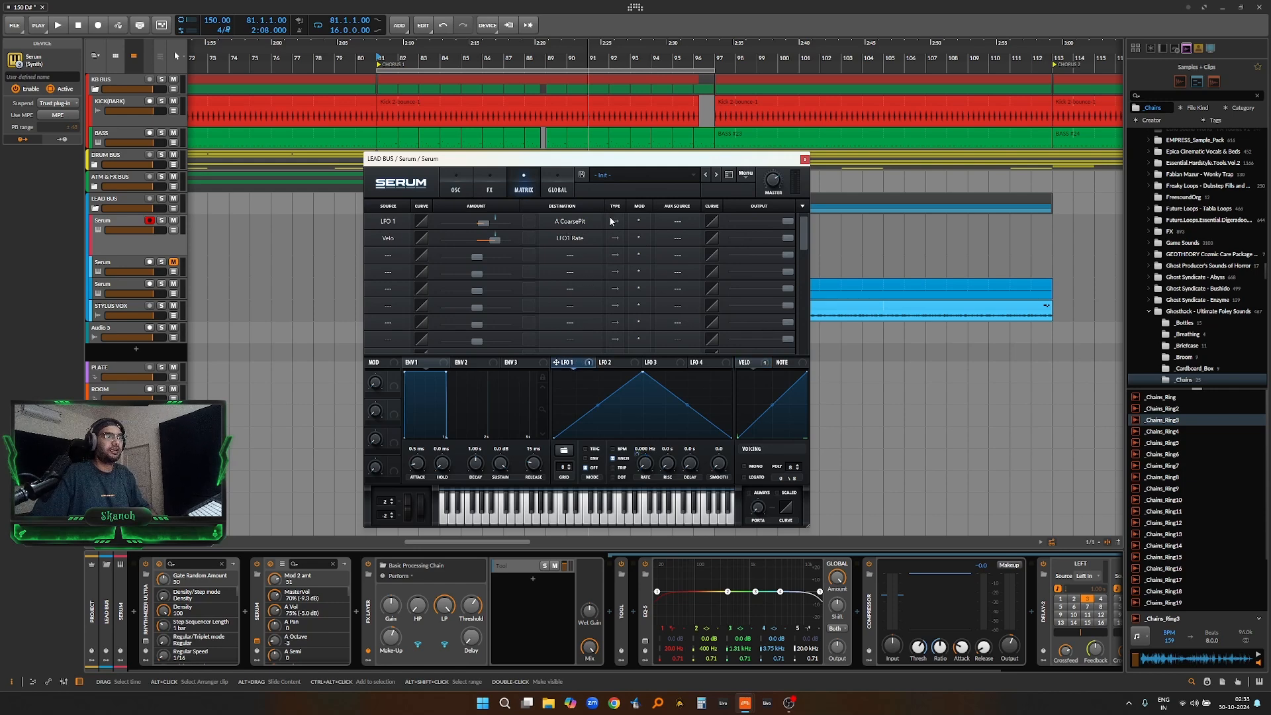
pyautogui.click(457, 188)
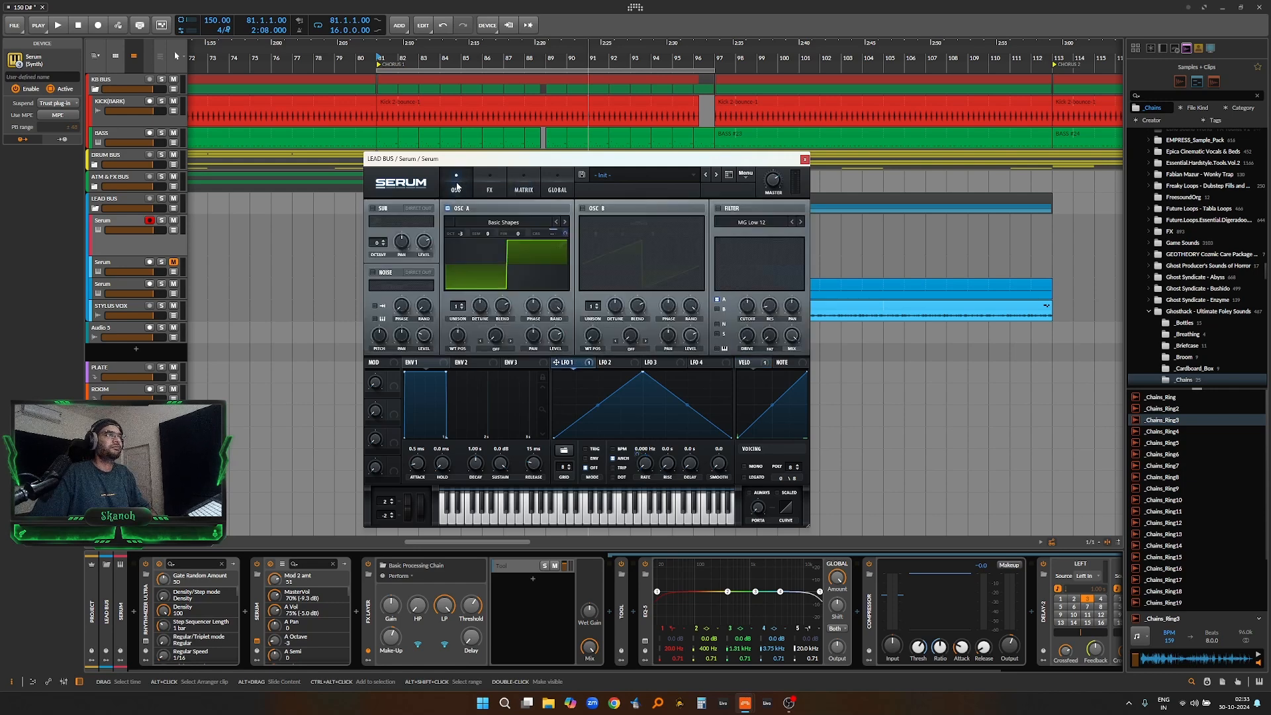
# Enable the filter for Osc A as a Band 24 type and set its cutoff to about 311 Hz.
pyautogui.click(725, 222)
pyautogui.moveTo(745, 233)
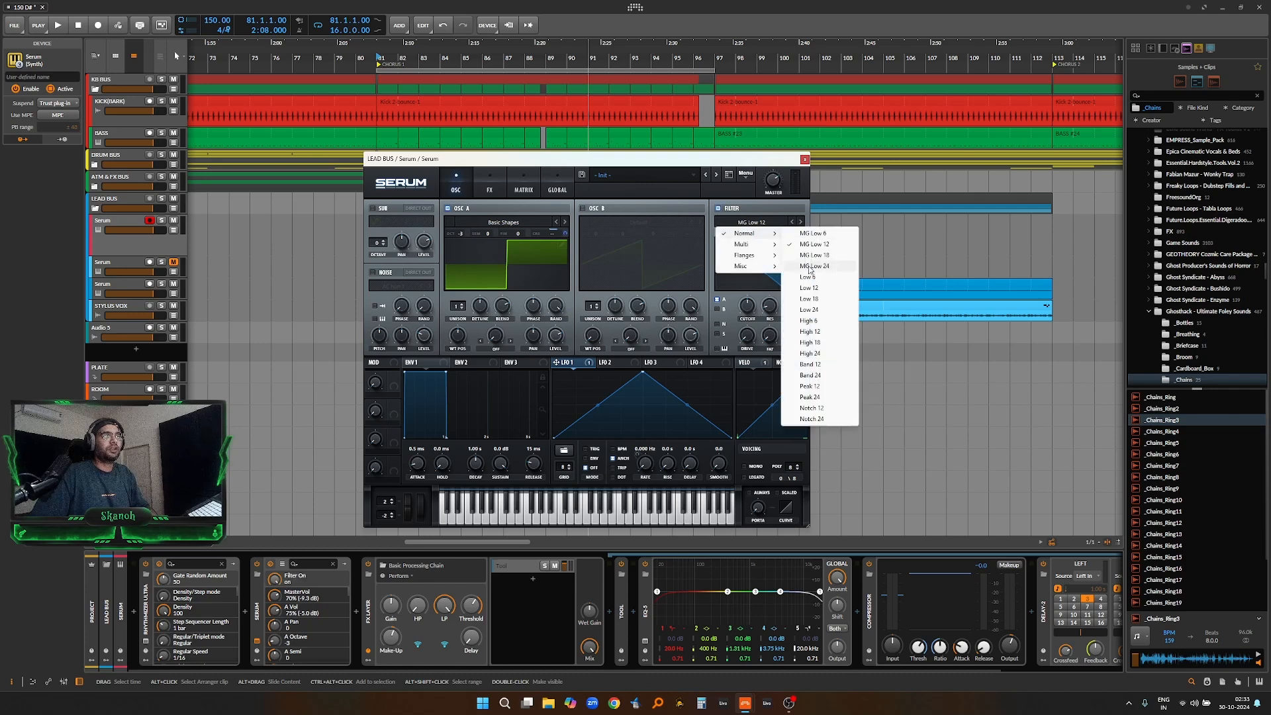
pyautogui.click(811, 375)
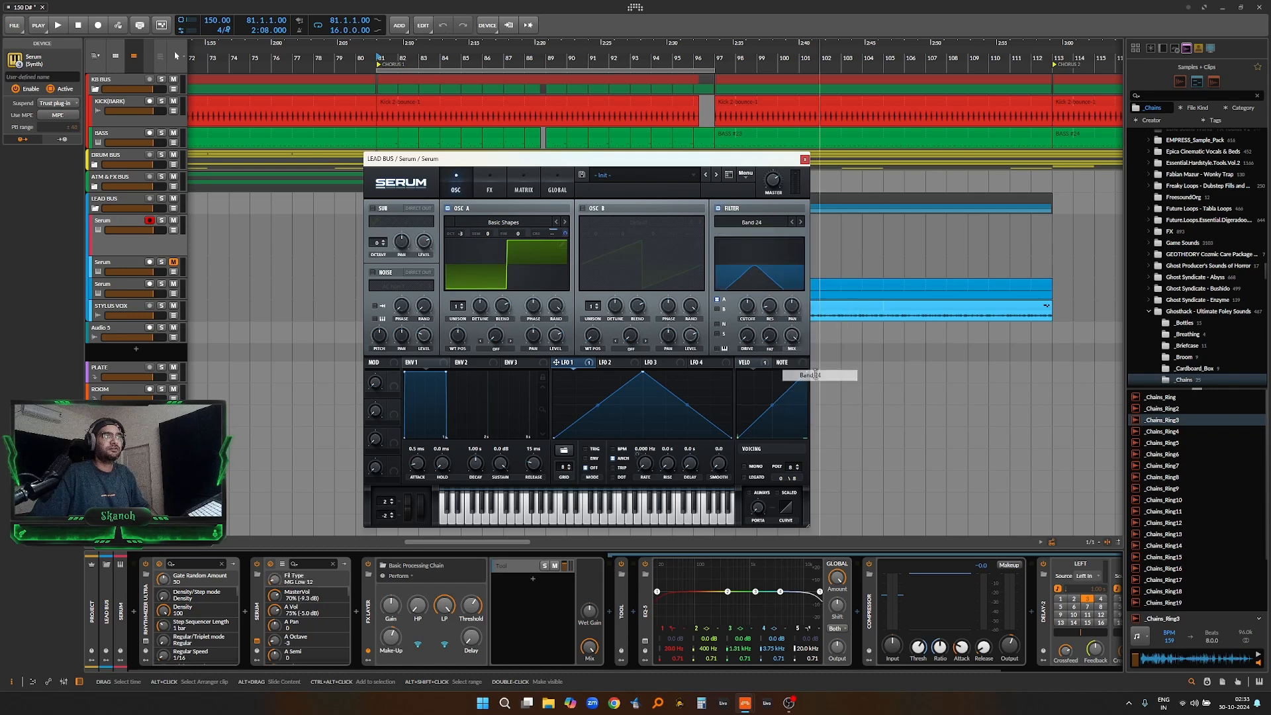
pyautogui.moveTo(749, 338); pyautogui.dragTo(750, 304)
# Modulate the filter cutoff with Chaos2, and sync Chaos 2 to BPM with its rate at 1/2.
pyautogui.rightClick(755, 301)
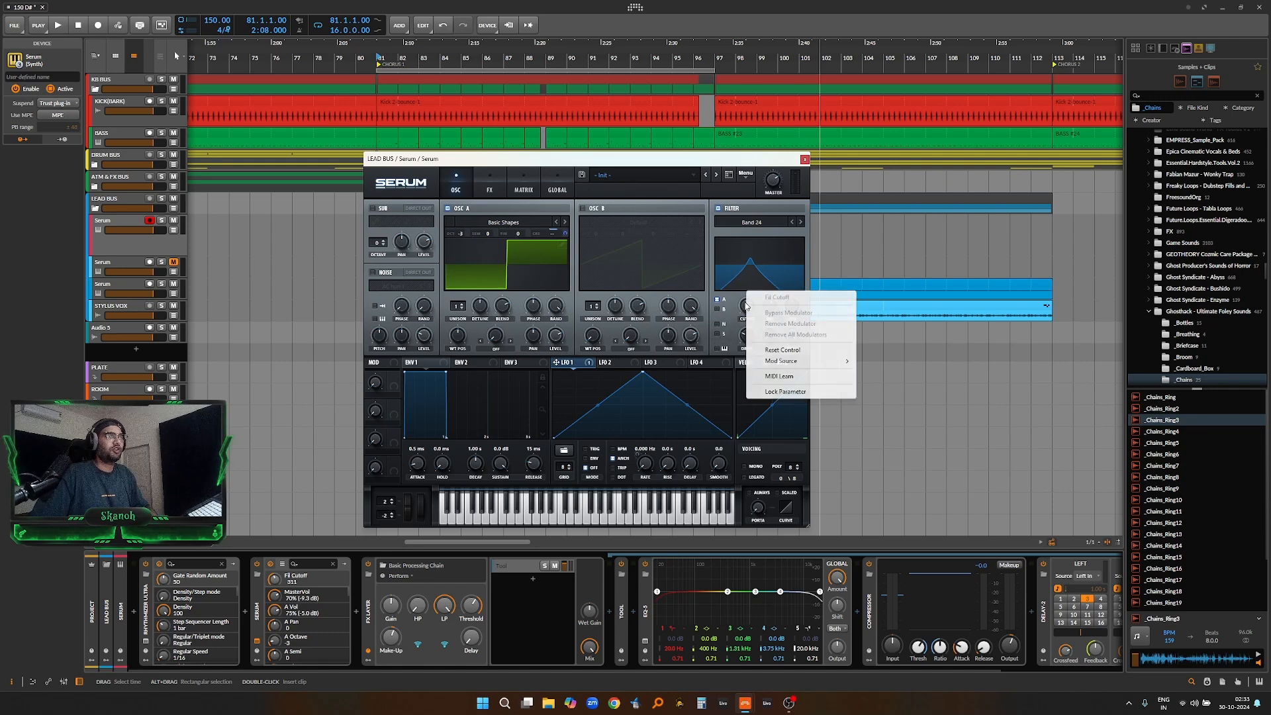
pyautogui.moveTo(818, 361)
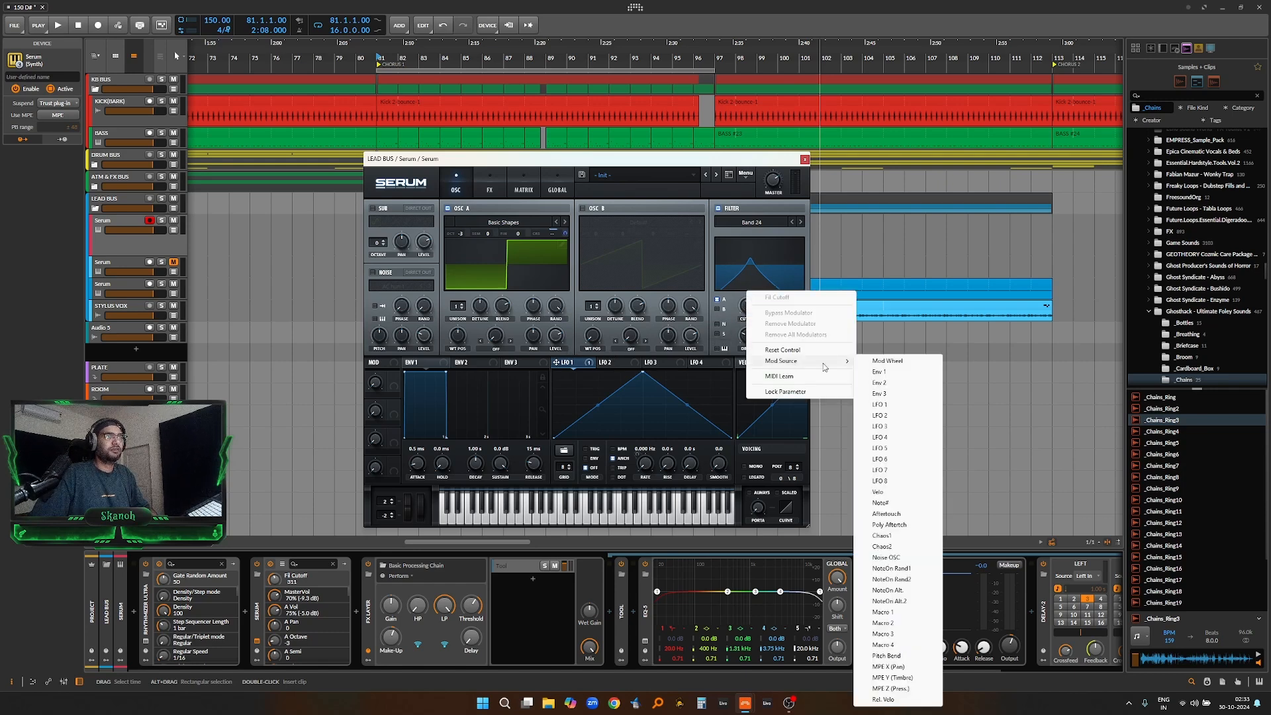
pyautogui.click(883, 546)
pyautogui.click(566, 186)
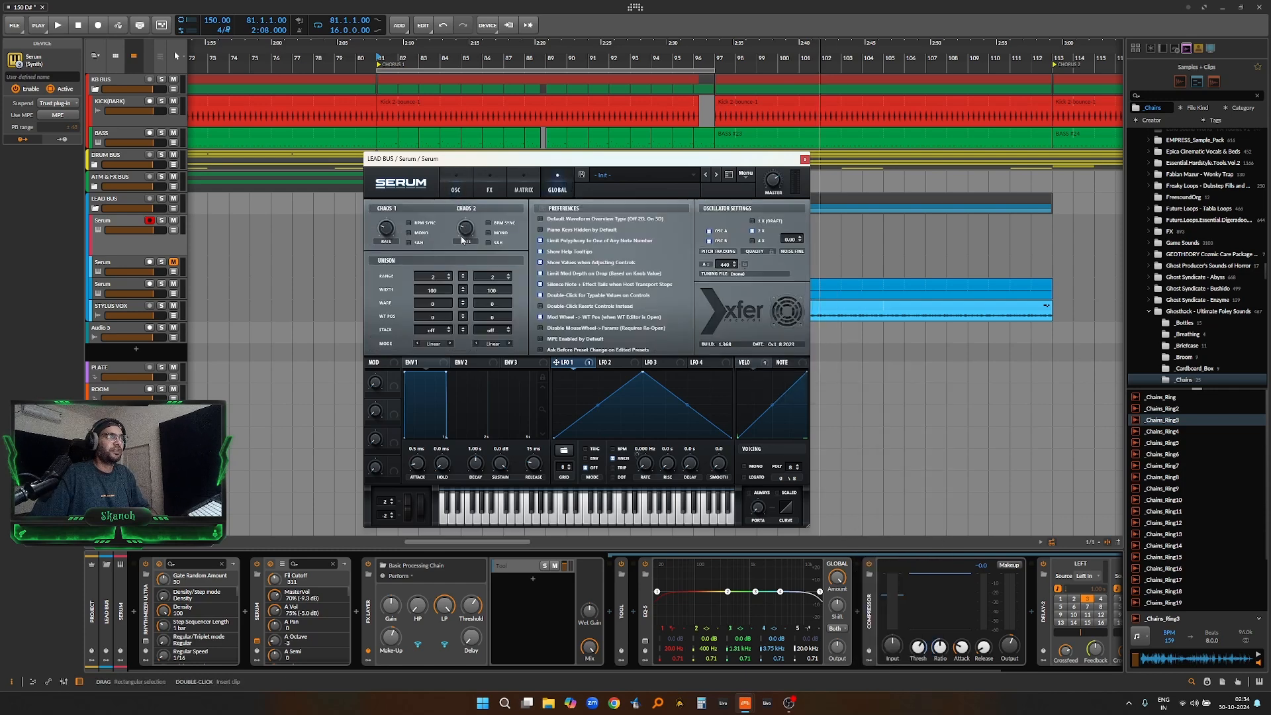
pyautogui.click(490, 223)
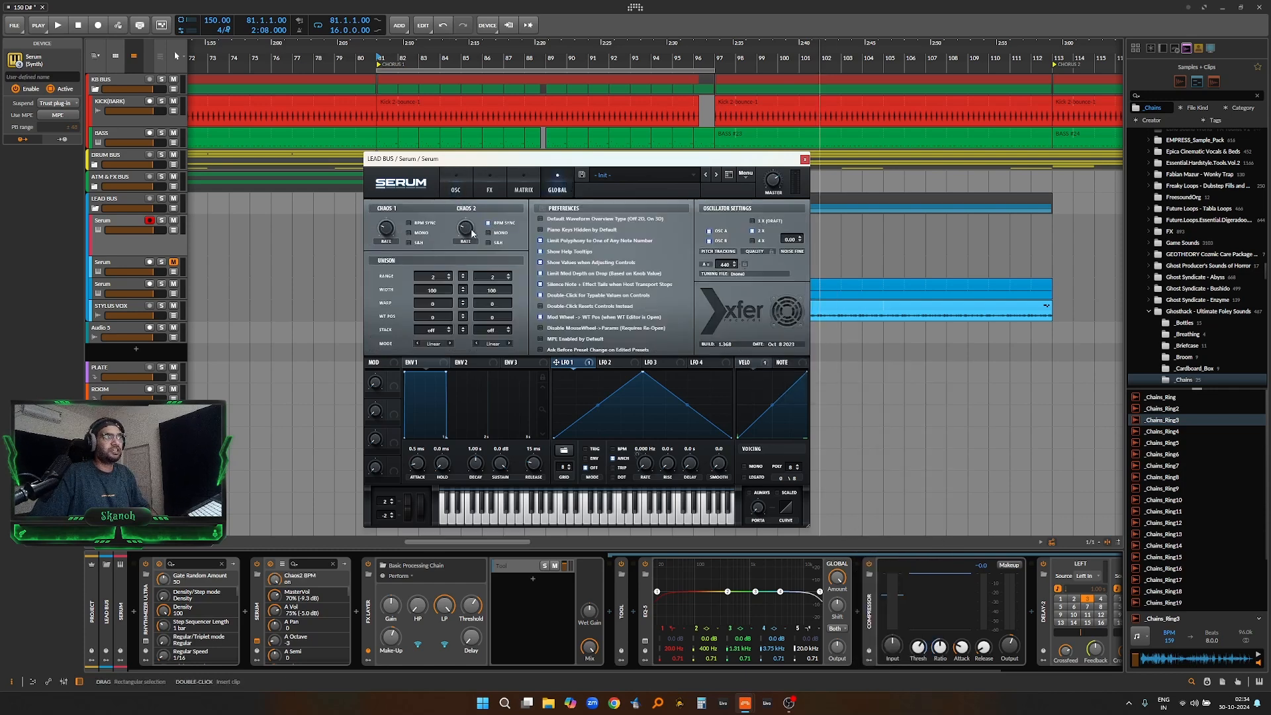
pyautogui.moveTo(473, 232); pyautogui.dragTo(472, 220)
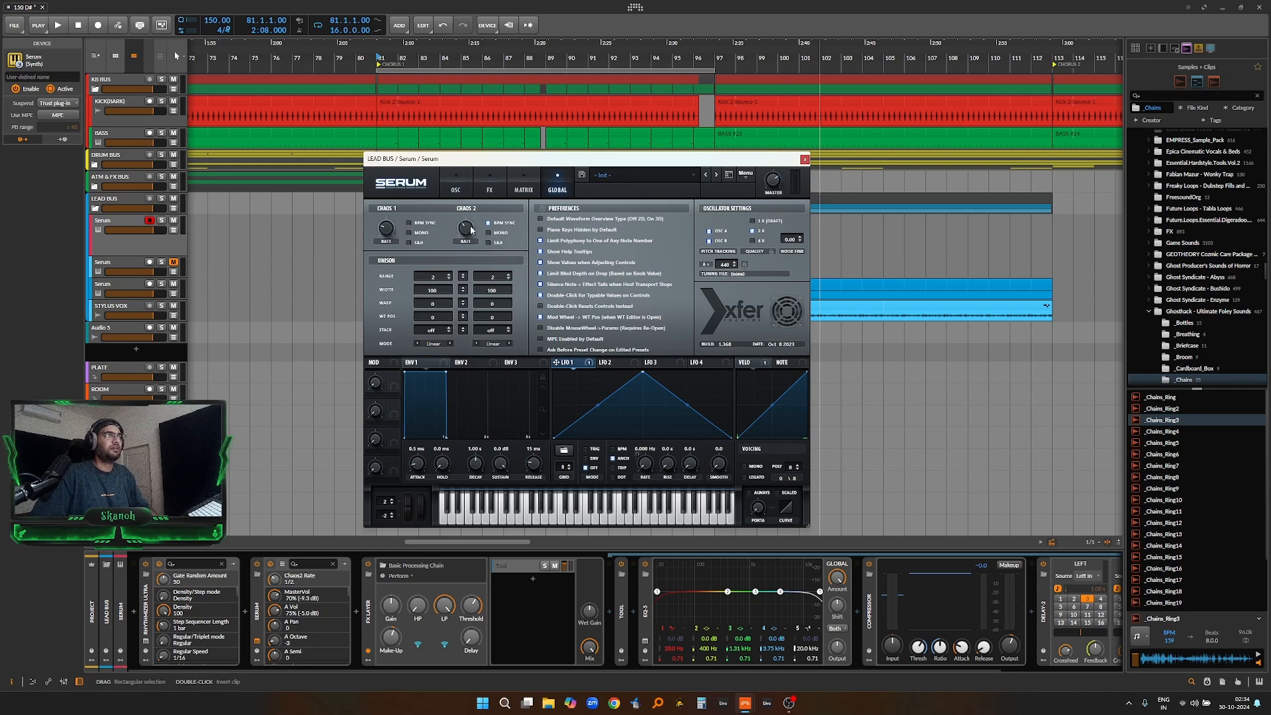
# Modulate the filter's pan with LFO 1 for stereo movement and reposition the Serum window.
pyautogui.click(455, 188)
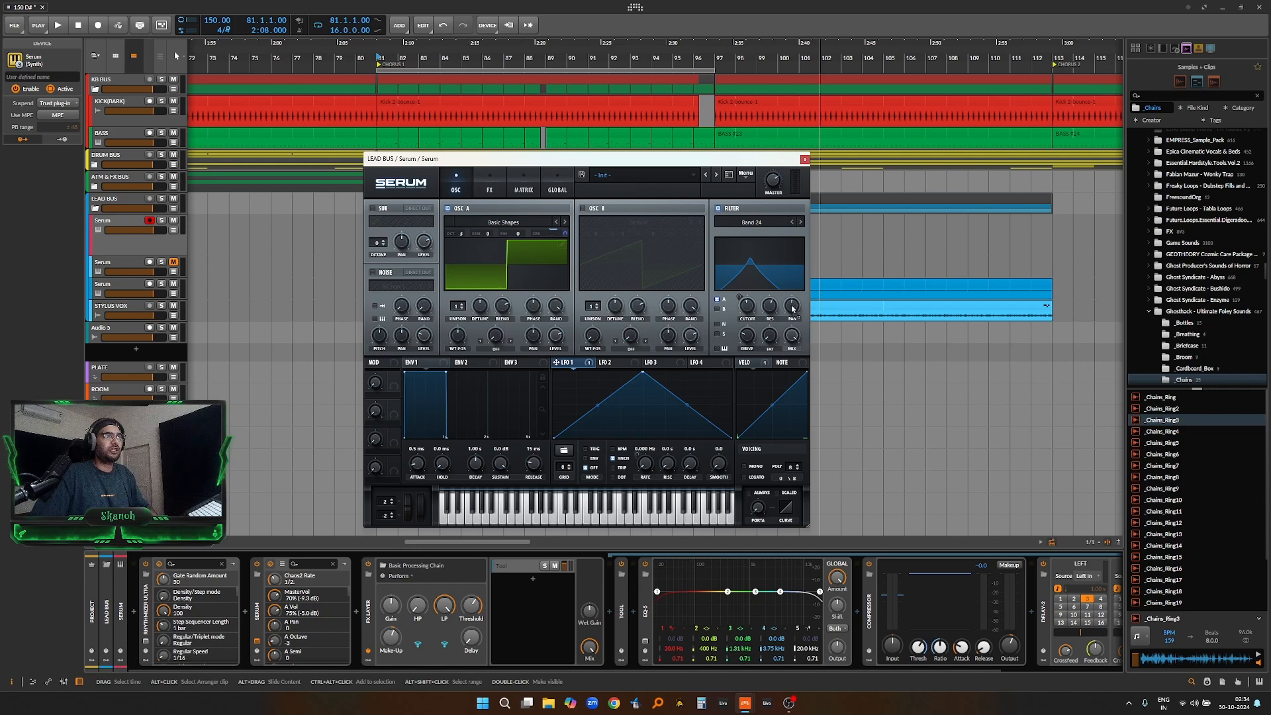
pyautogui.moveTo(792, 309)
pyautogui.mouseDown()
pyautogui.moveTo(785, 302)
pyautogui.moveTo(792, 328)
pyautogui.mouseUp()
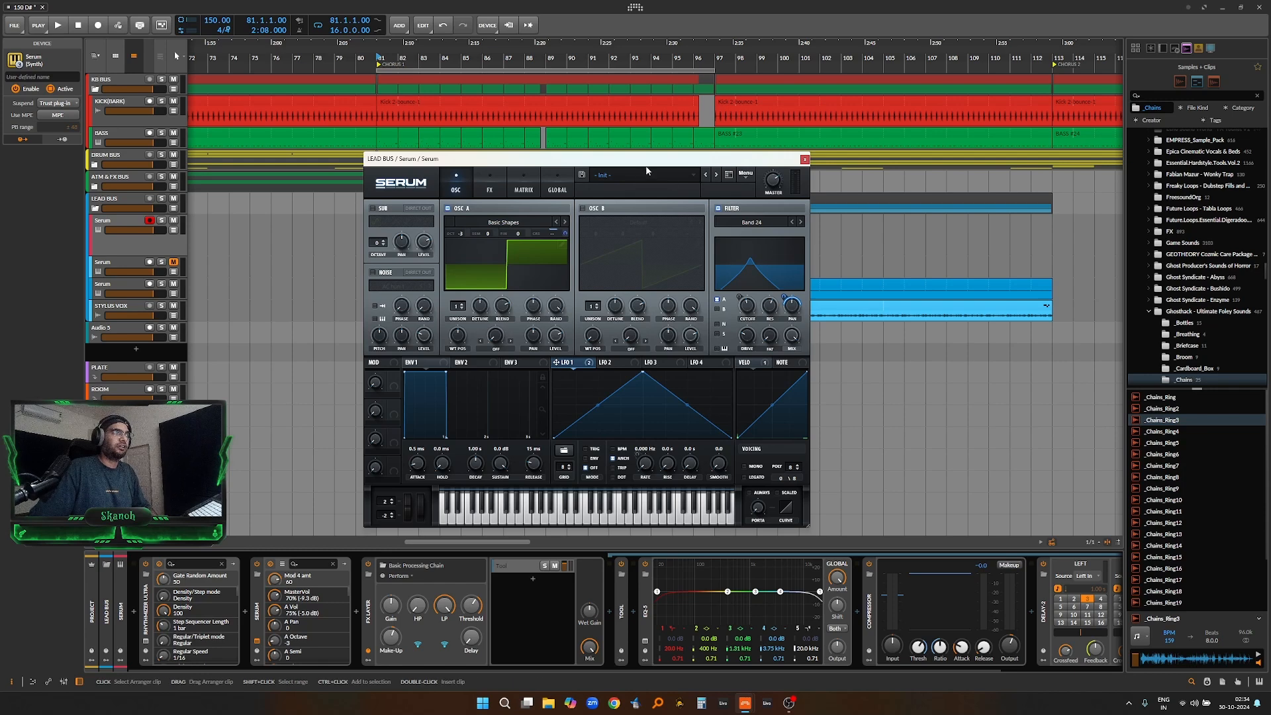
pyautogui.moveTo(648, 162); pyautogui.dragTo(654, 157)
# Play the lead and set the Chaos2 modulation amount on the filter cutoff to 33, stopping playback when done.
pyautogui.press('space')
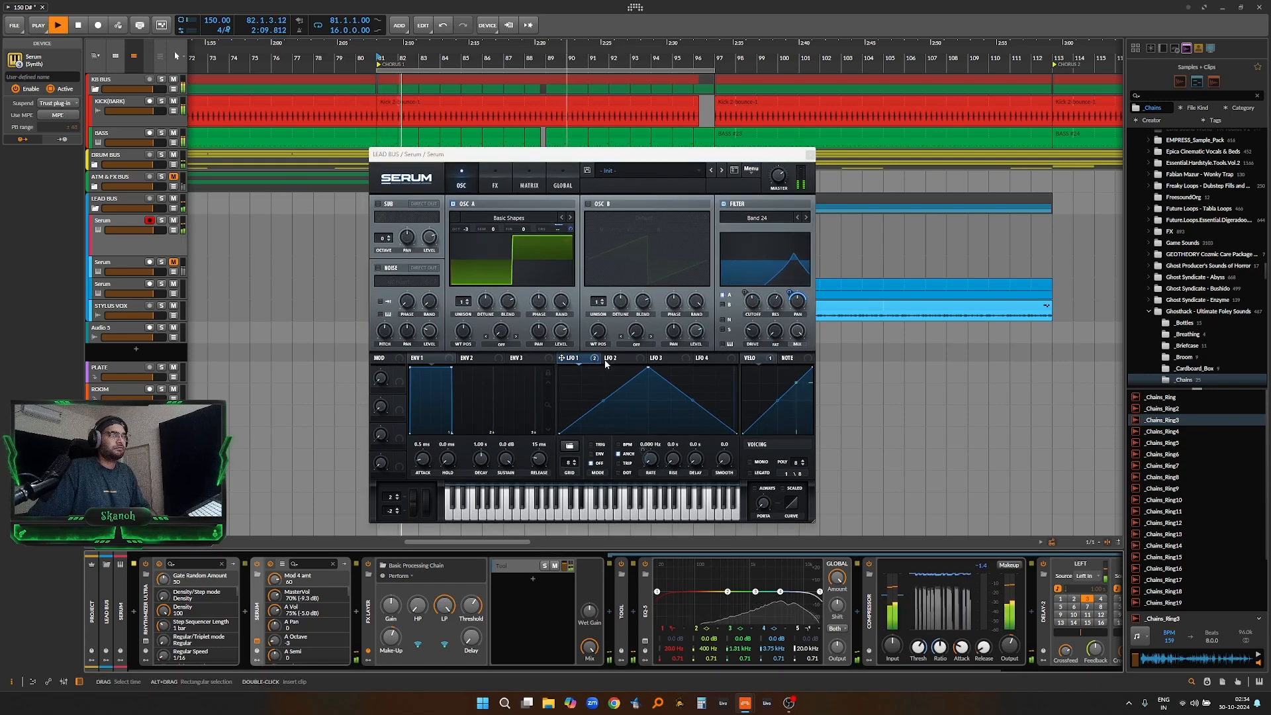
pyautogui.click(527, 184)
pyautogui.moveTo(501, 252); pyautogui.dragTo(496, 256)
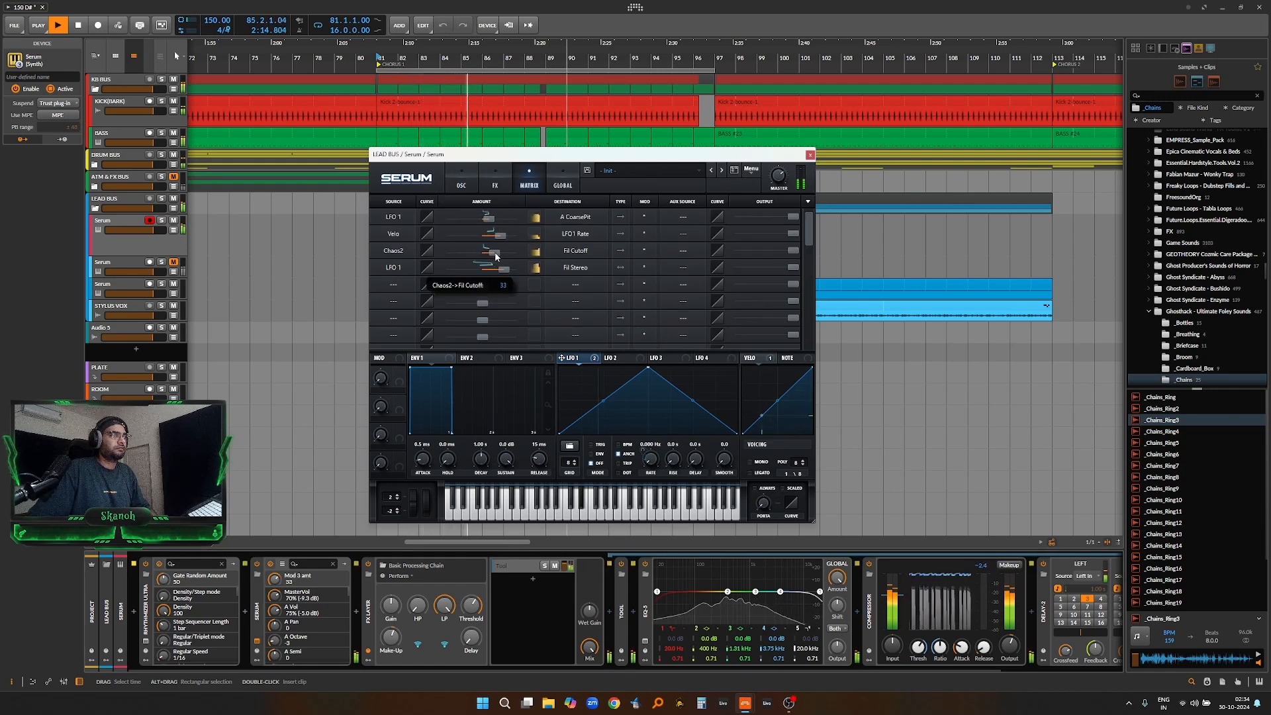
pyautogui.click(462, 184)
pyautogui.press('space')
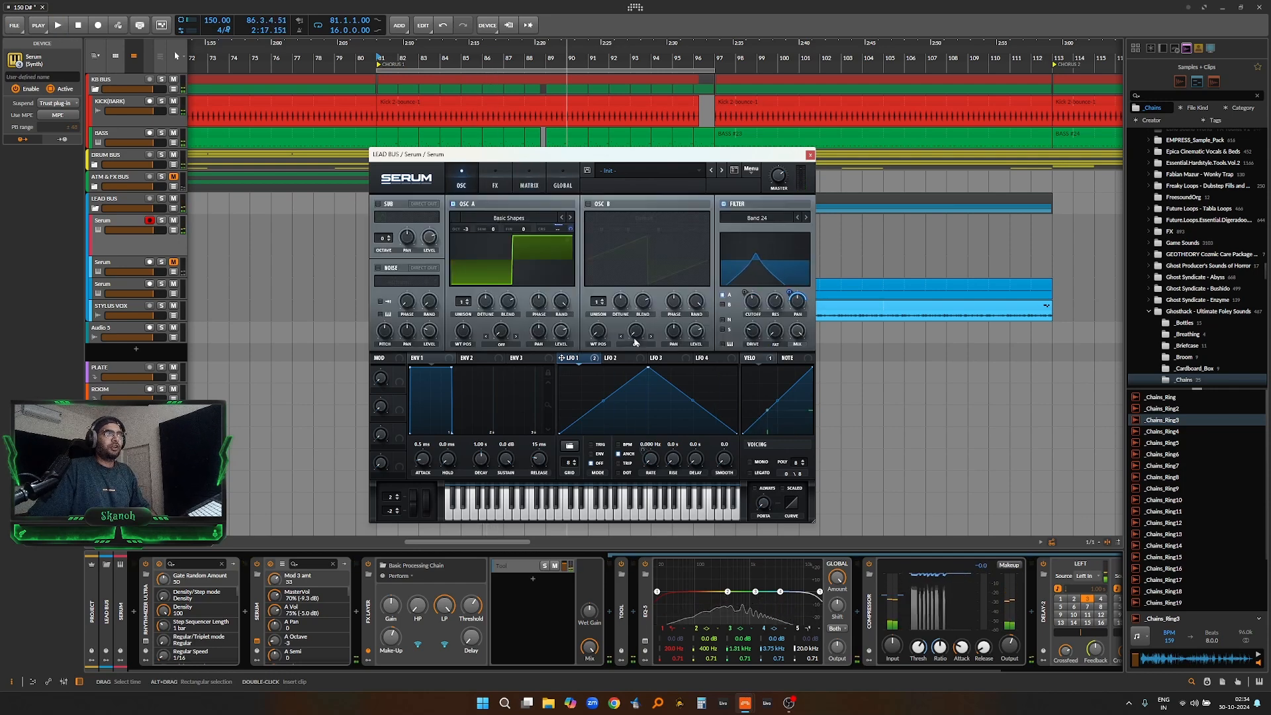
# Load the basic square shape into LFO 2 and flip it vertically.
pyautogui.click(619, 358)
pyautogui.click(569, 446)
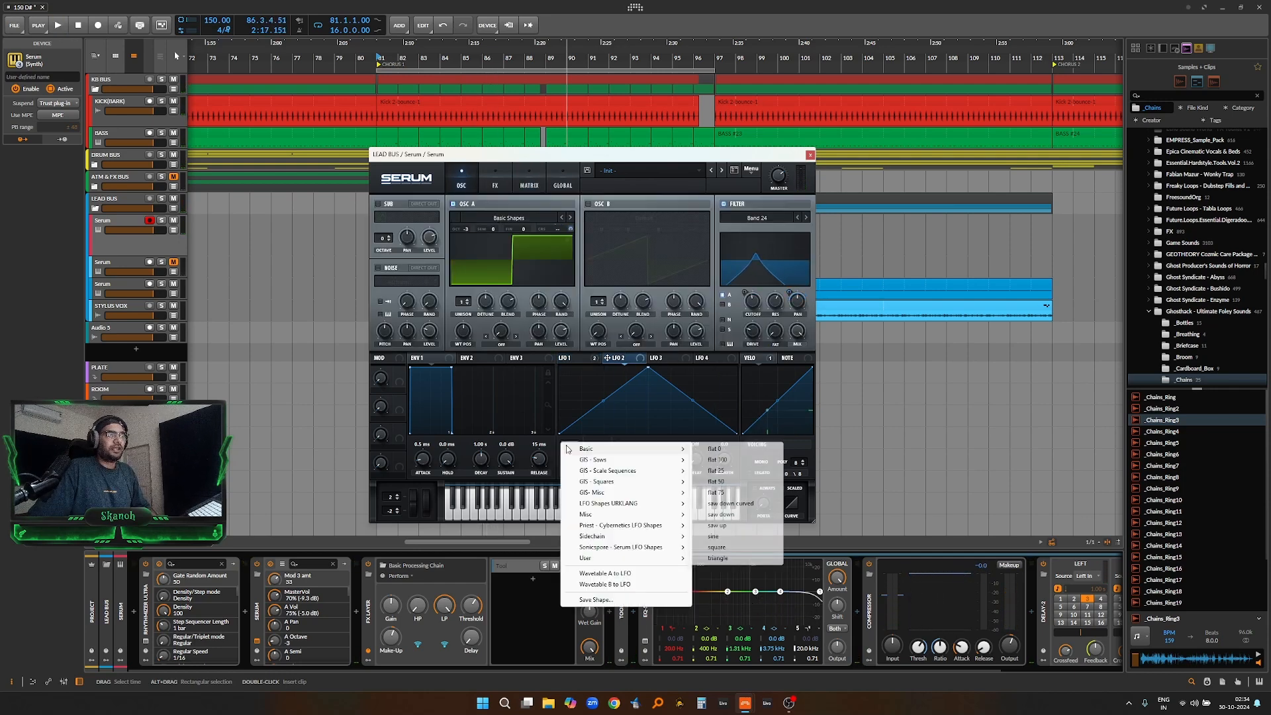
pyautogui.moveTo(598, 449)
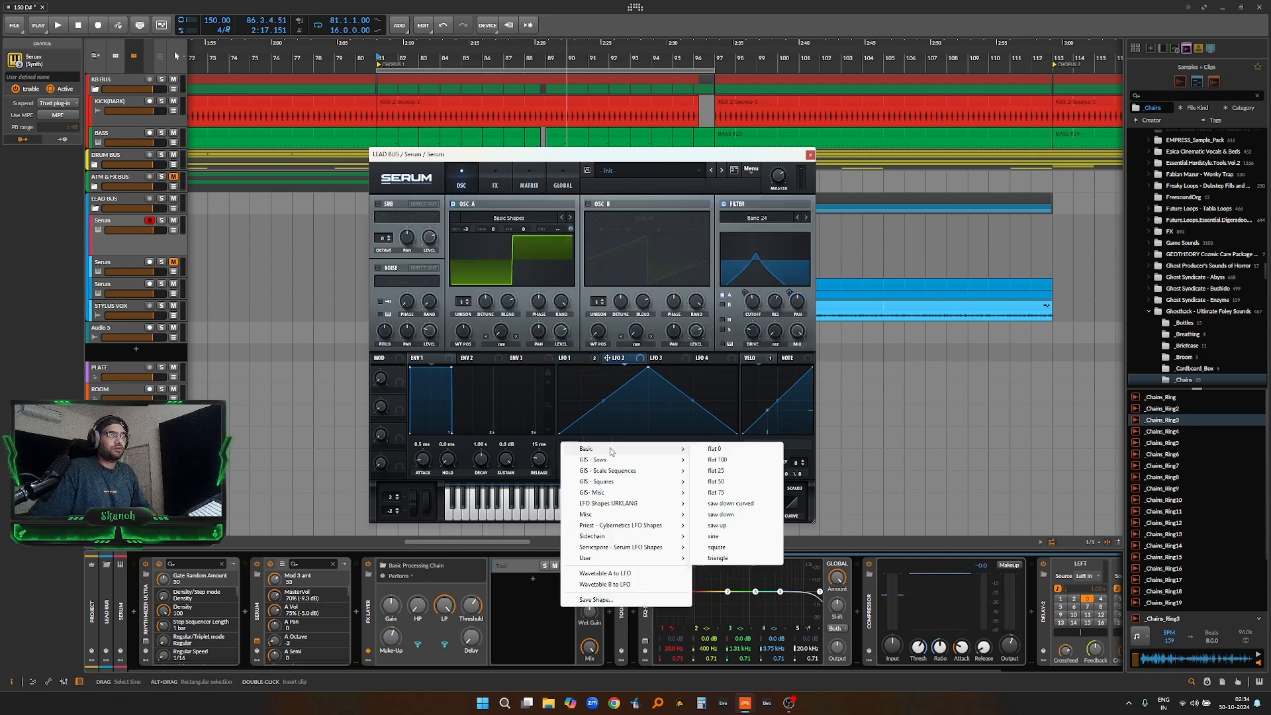
pyautogui.click(717, 547)
pyautogui.rightClick(619, 397)
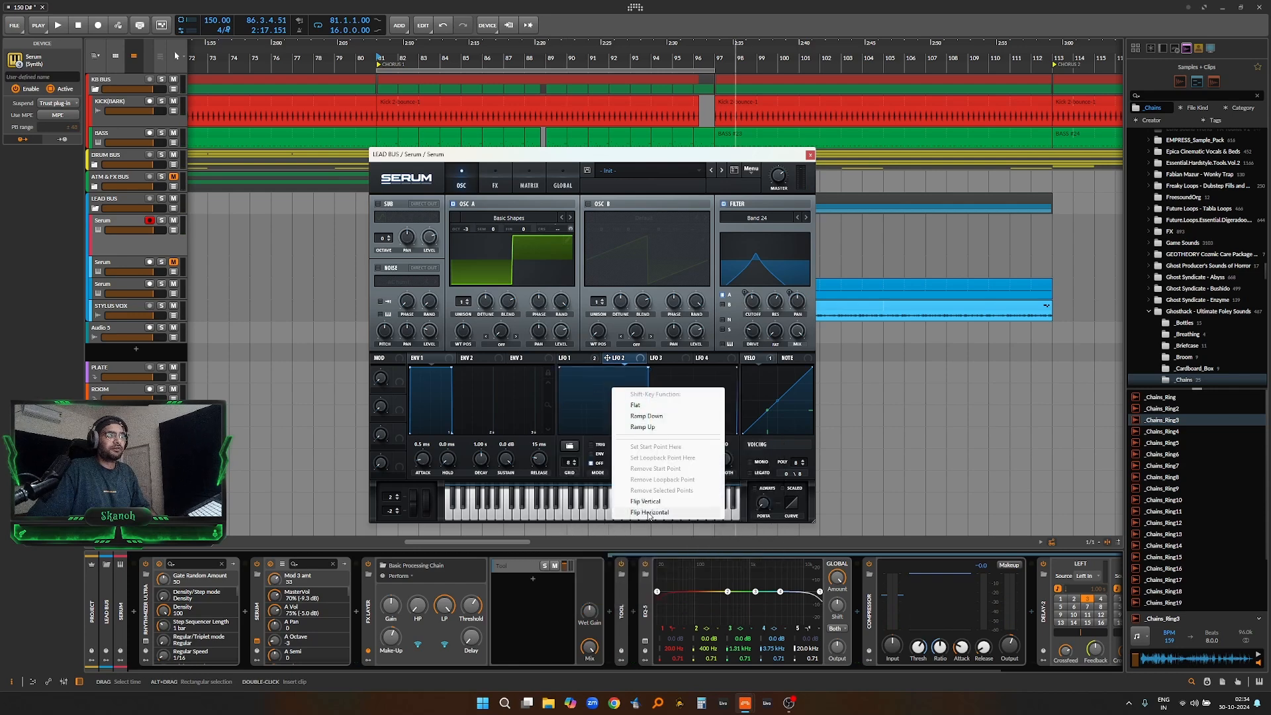
pyautogui.click(682, 502)
# Modulate the Y position of both upper points of LFO 2's square through LFO Bus 1, using NoteOn Rand1 as the source.
pyautogui.rightClick(650, 373)
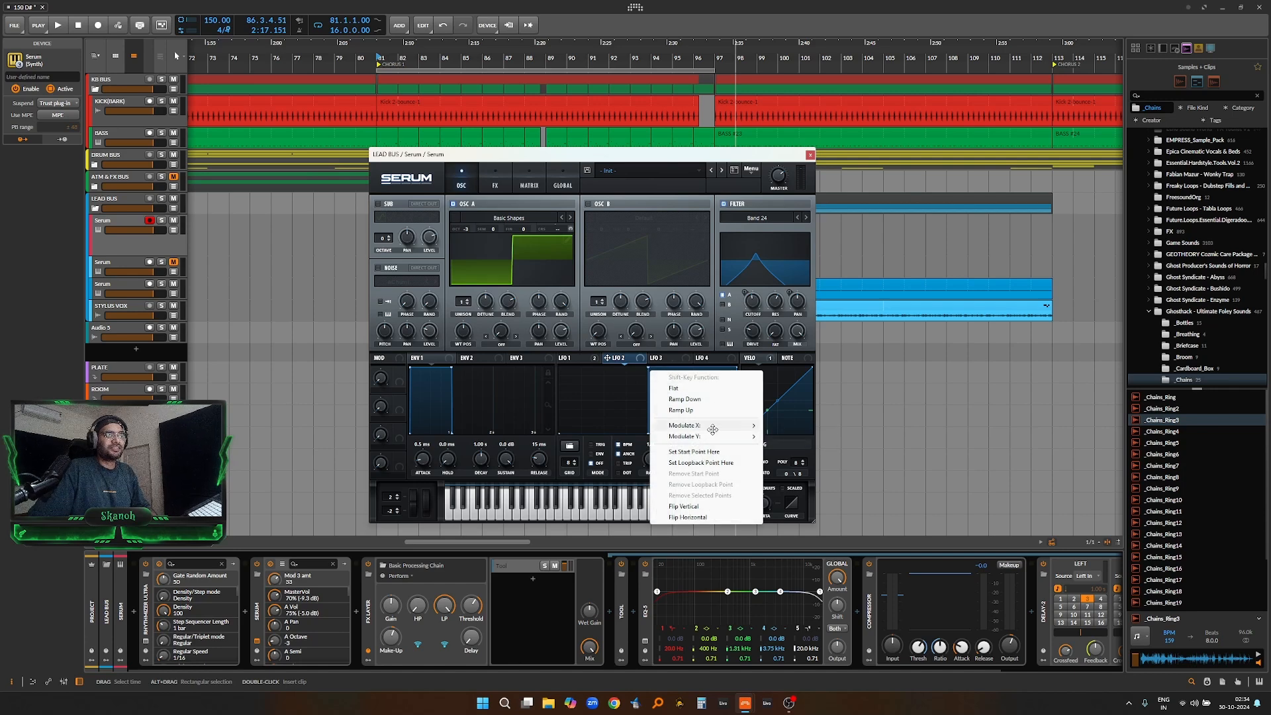
pyautogui.moveTo(716, 437)
pyautogui.moveTo(794, 436)
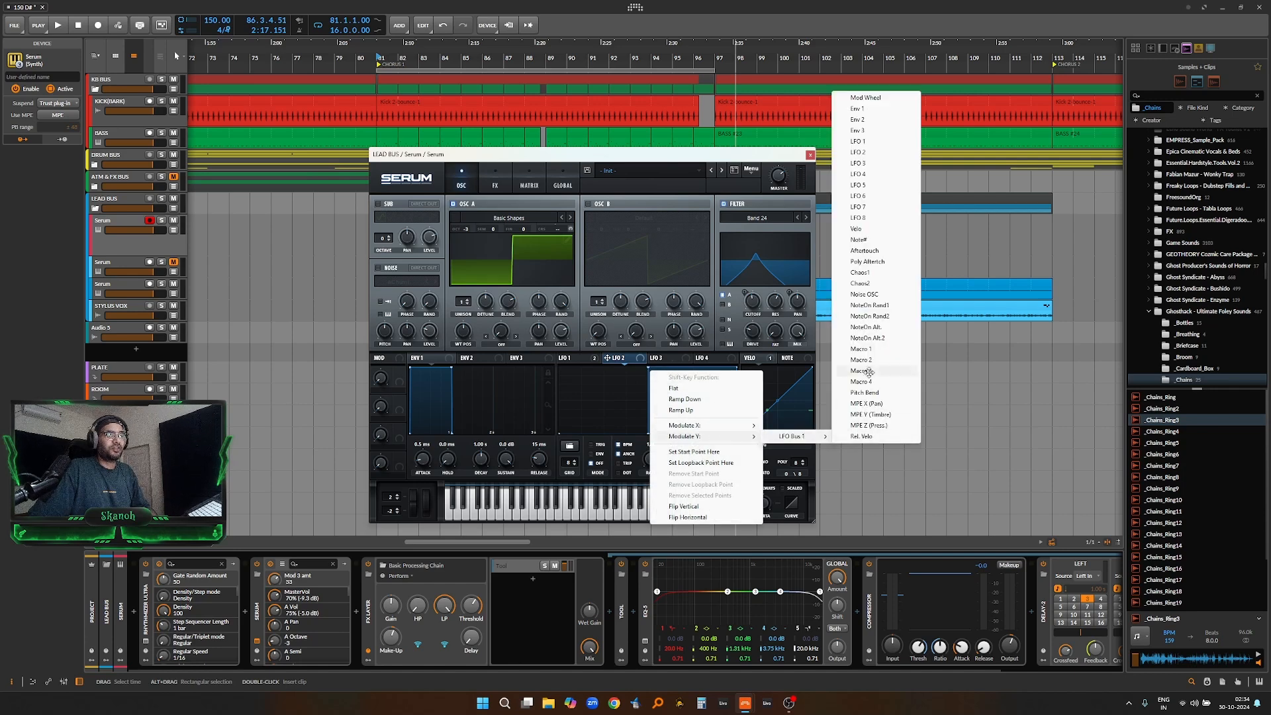
pyautogui.click(870, 306)
pyautogui.rightClick(734, 367)
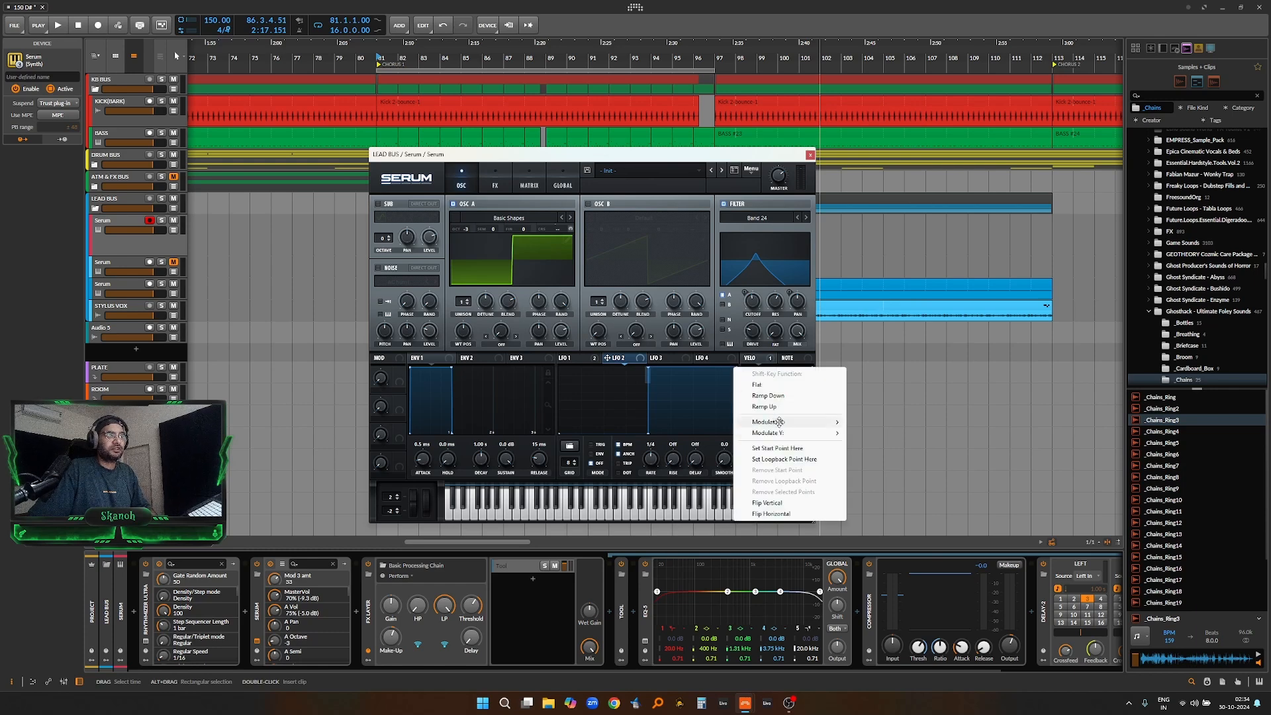
pyautogui.moveTo(785, 433)
pyautogui.click(868, 433)
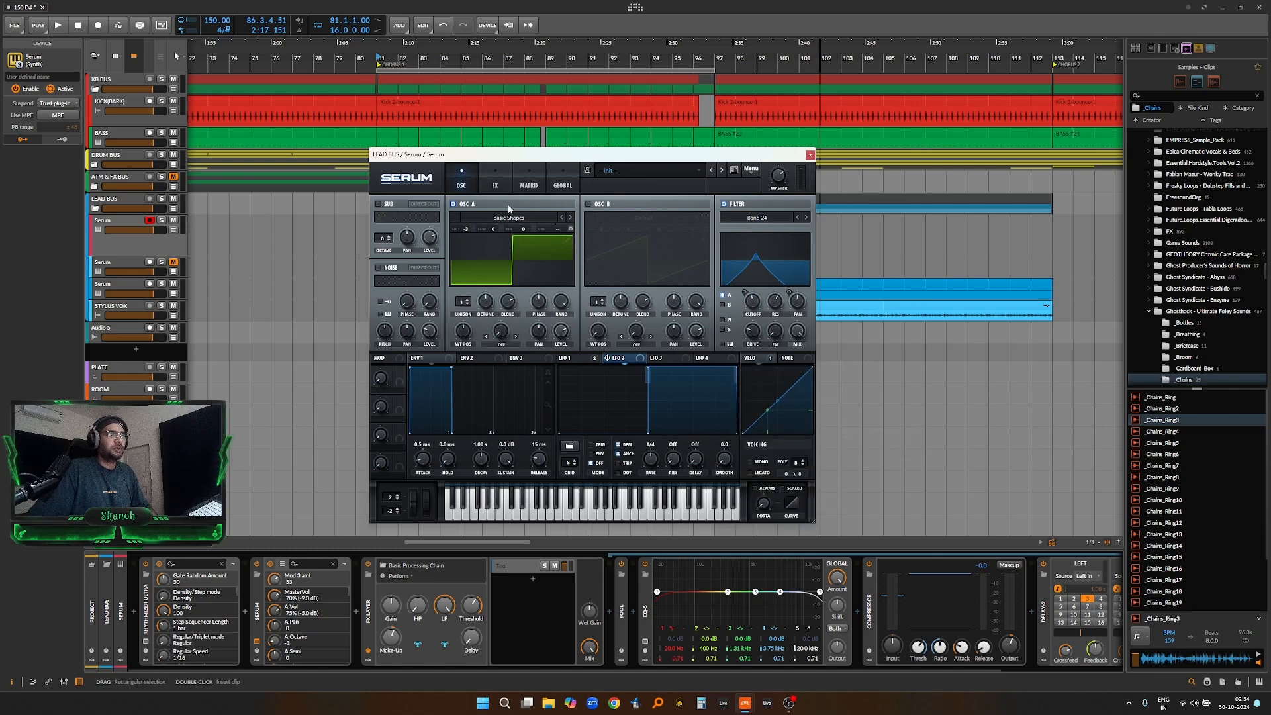
# Set the NoteOn Rand1 amount on LFO Bus 1 to full negative and LFO 2's rate to 1/8.
pyautogui.click(529, 174)
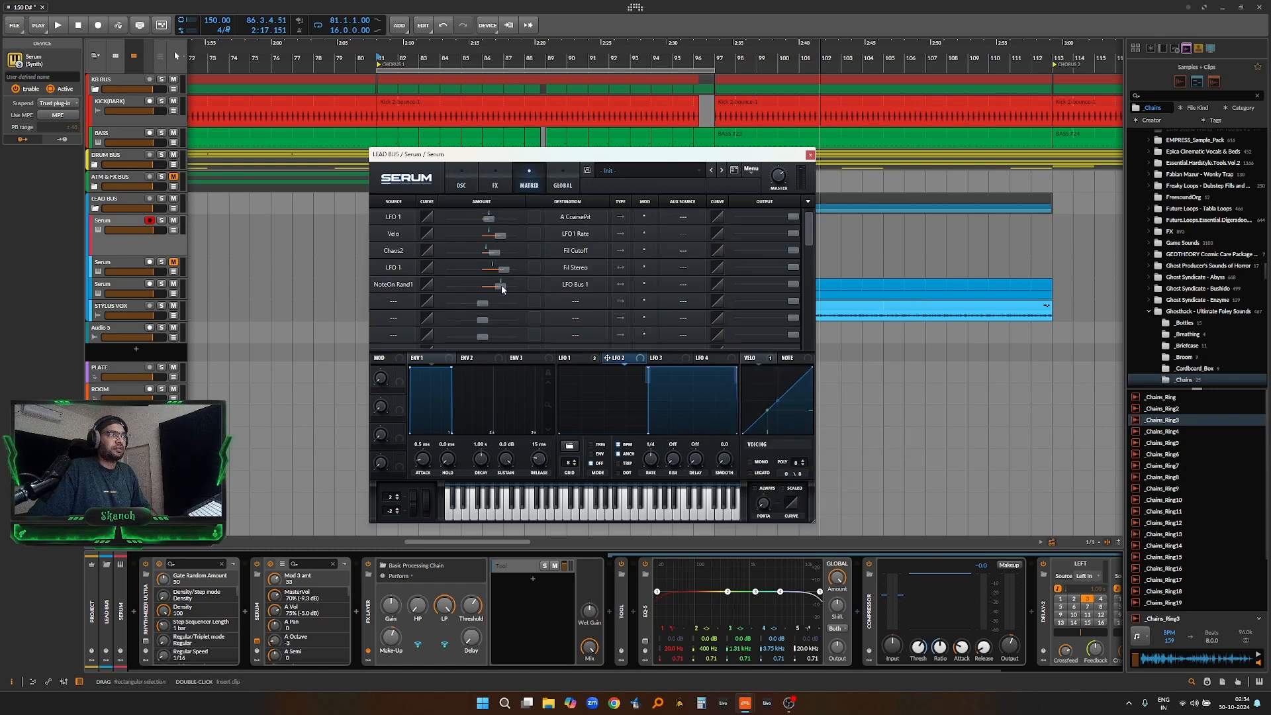
pyautogui.moveTo(502, 288); pyautogui.dragTo(427, 291)
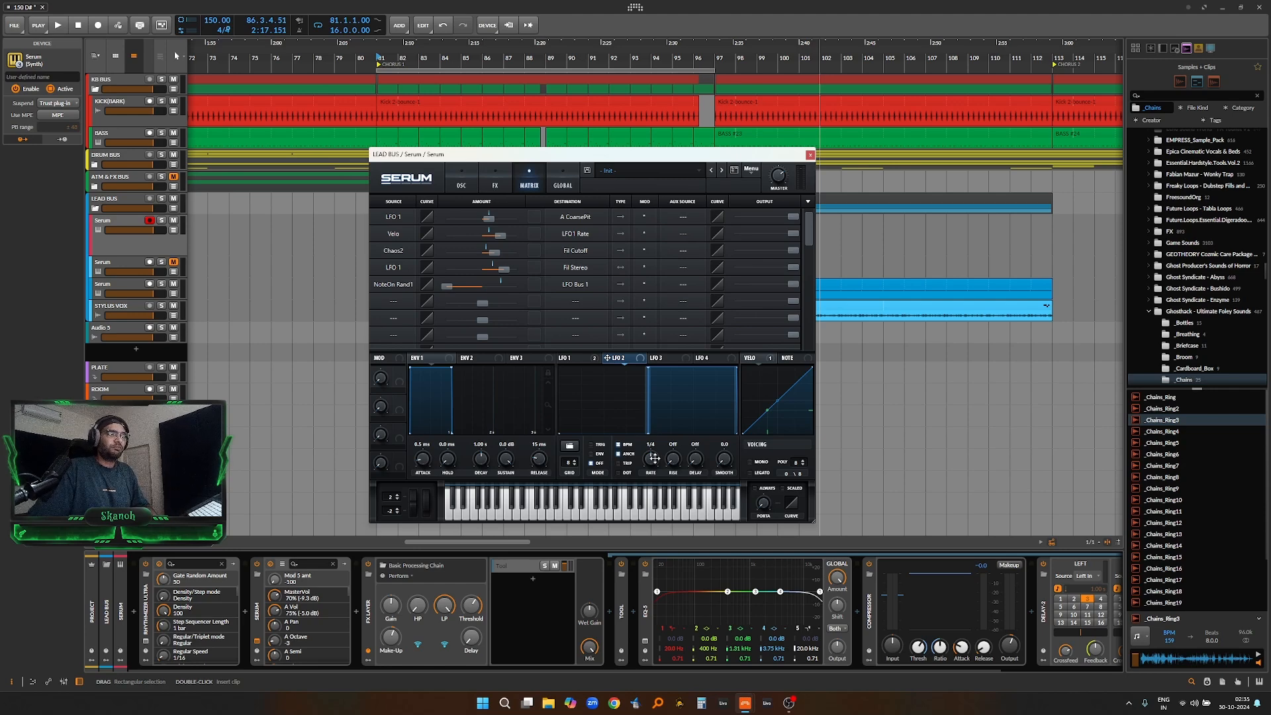
pyautogui.moveTo(654, 457); pyautogui.dragTo(664, 434)
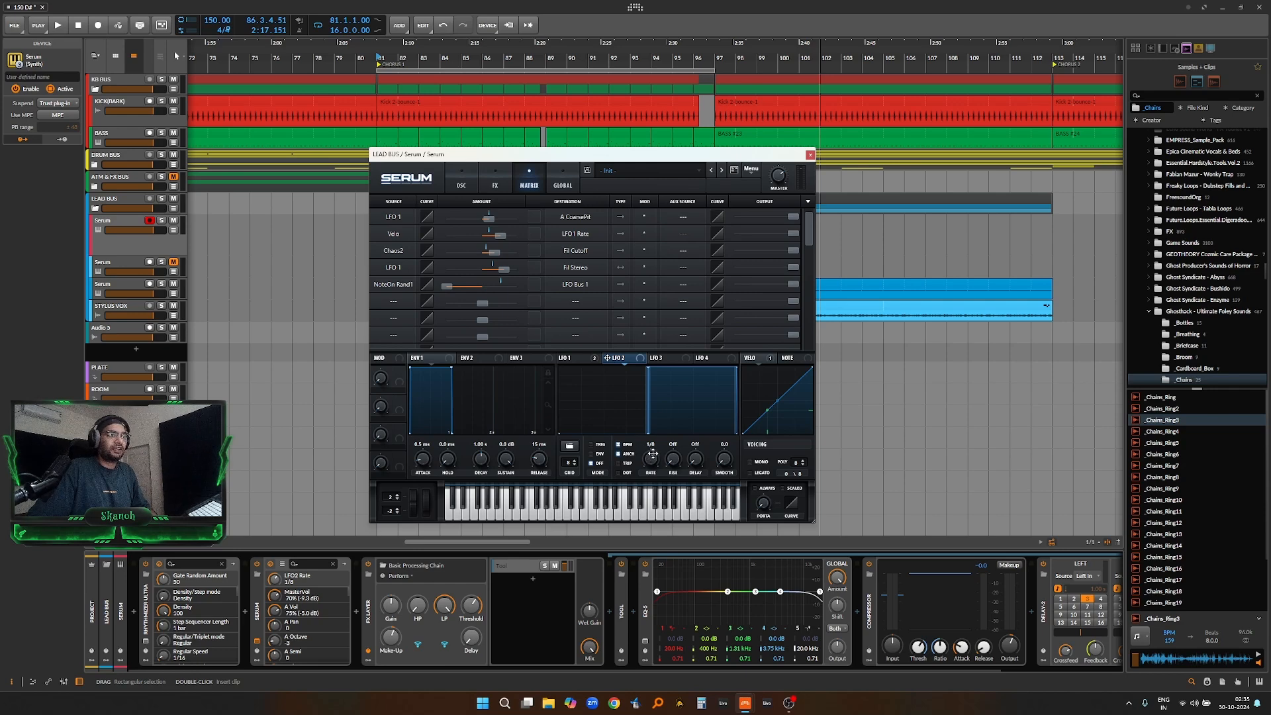
# Modulate oscillator A's octave with LFO 2 at an amount of 28 and audition the lead briefly.
pyautogui.click(461, 185)
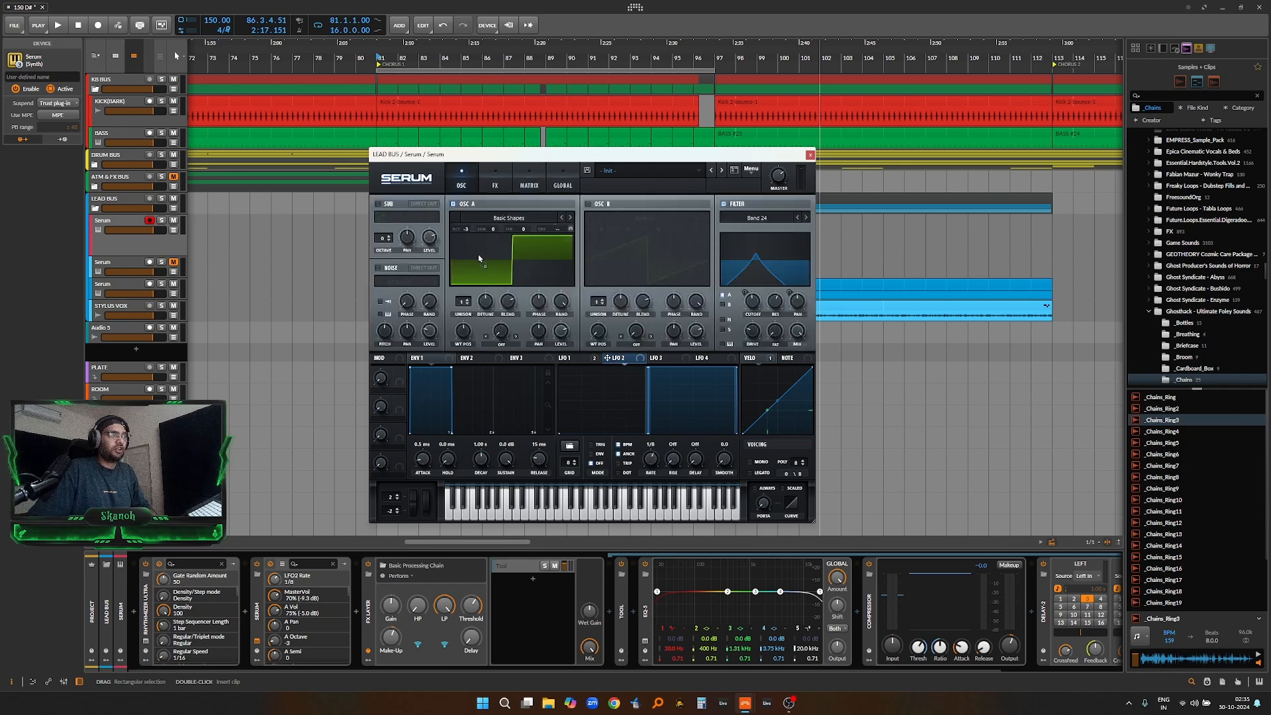
pyautogui.moveTo(474, 230); pyautogui.dragTo(475, 266)
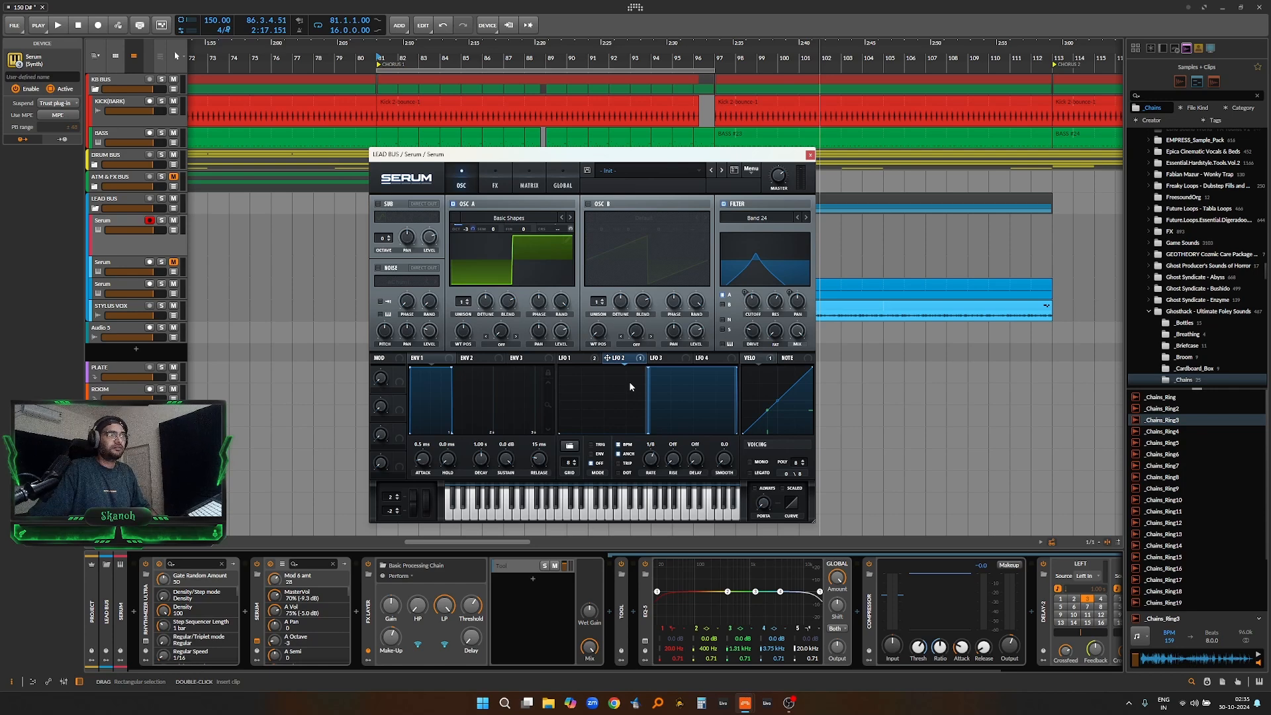
pyautogui.press('space')
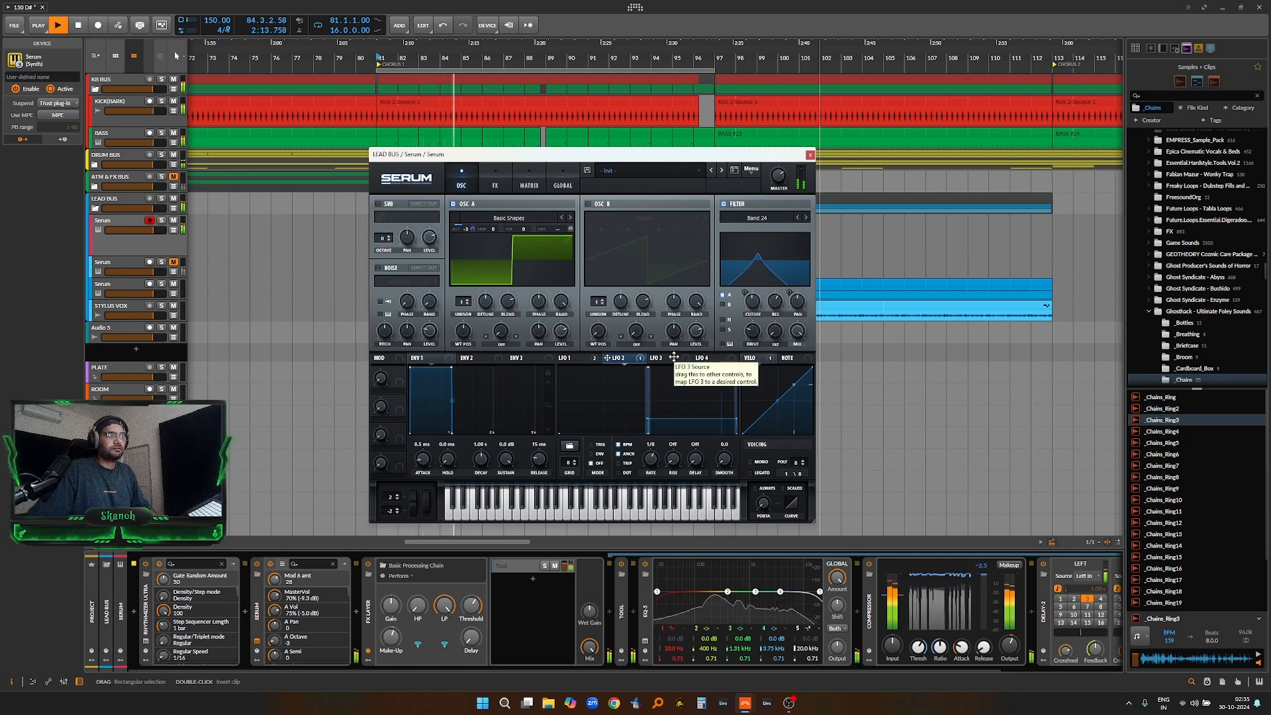
pyautogui.press('space')
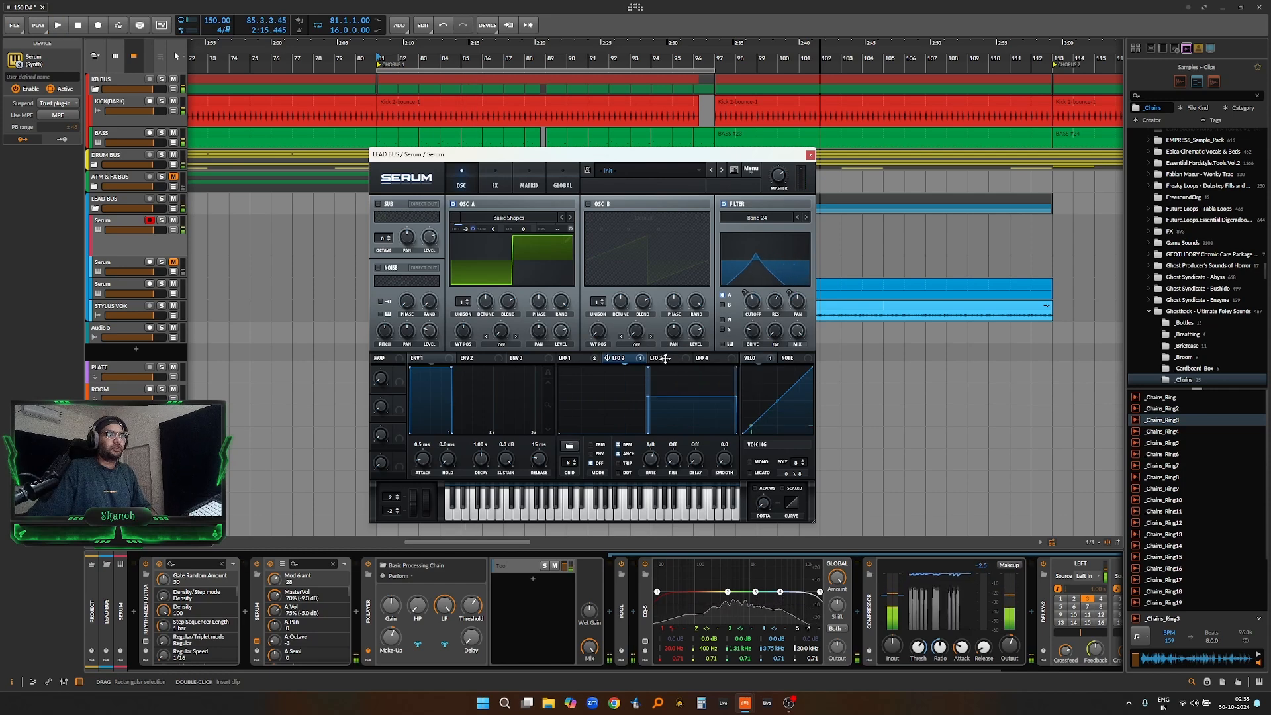
# Shape LFO 3 with a peak shifted toward the end, a curved rise and rounded fall, and set its rate to 2 bar.
pyautogui.click(662, 364)
pyautogui.moveTo(663, 366); pyautogui.dragTo(696, 361)
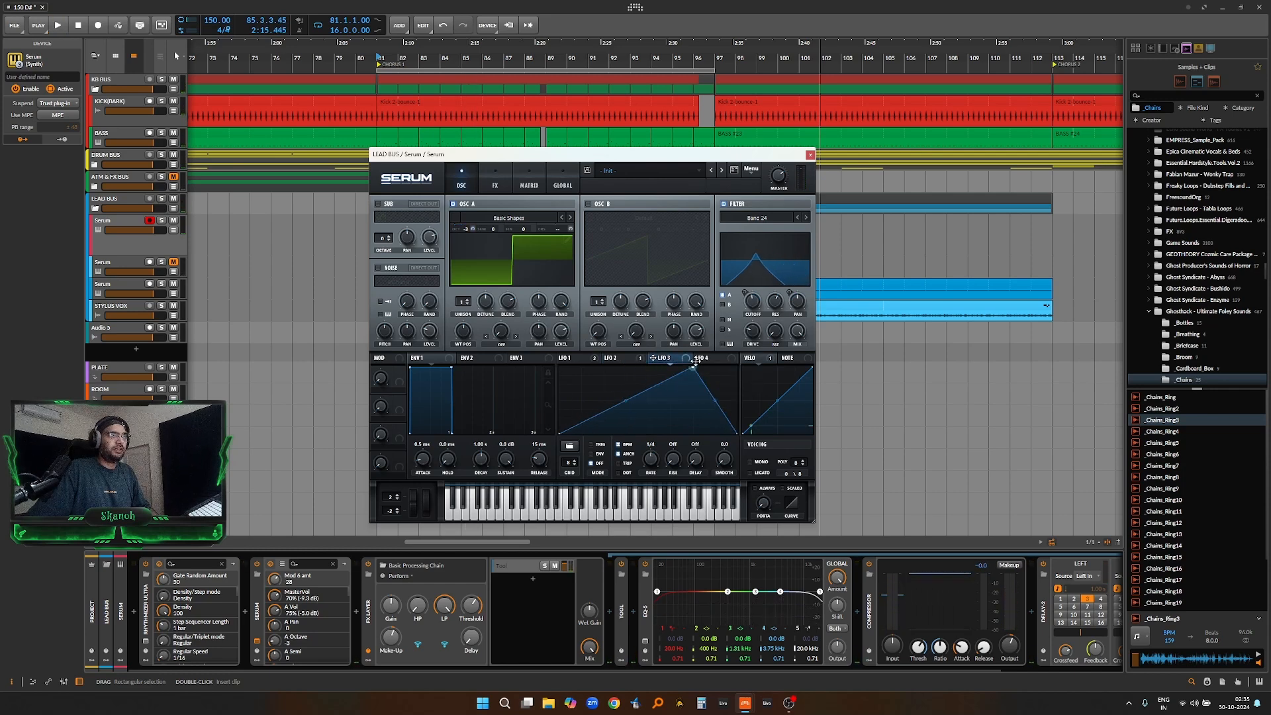
pyautogui.moveTo(628, 402); pyautogui.dragTo(639, 422)
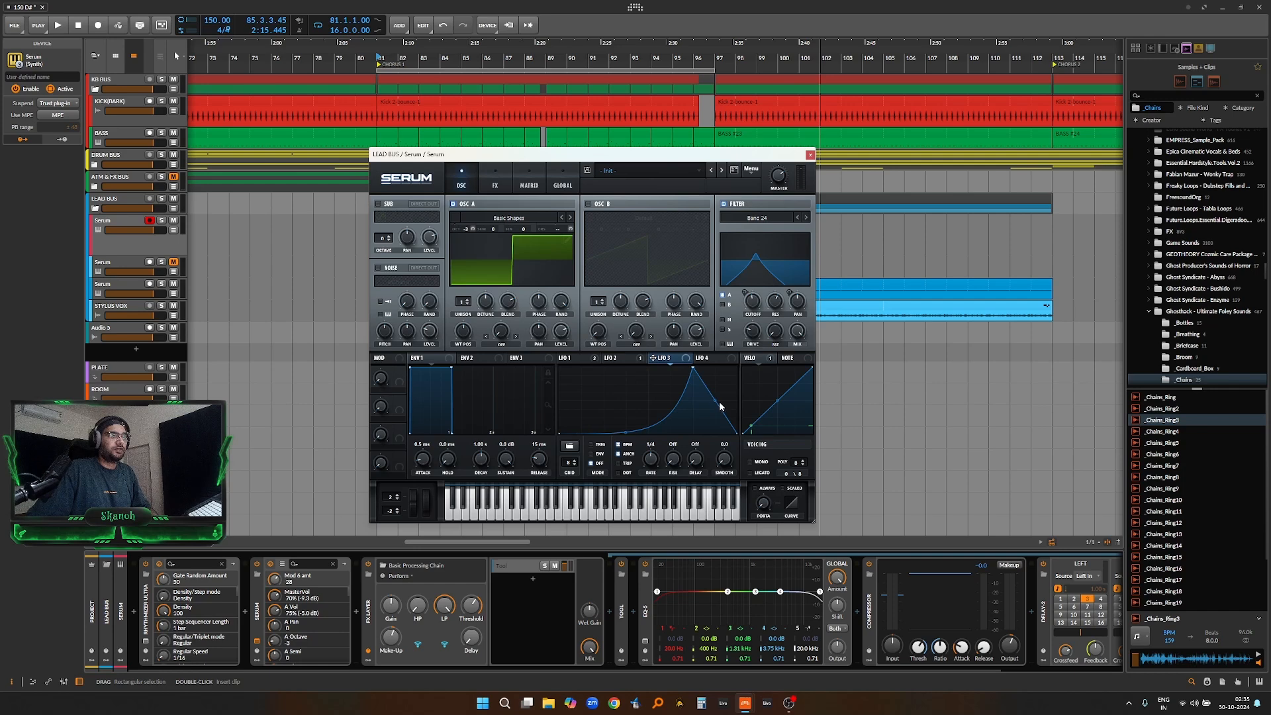
pyautogui.moveTo(720, 407); pyautogui.dragTo(722, 395)
pyautogui.moveTo(659, 457); pyautogui.dragTo(657, 470)
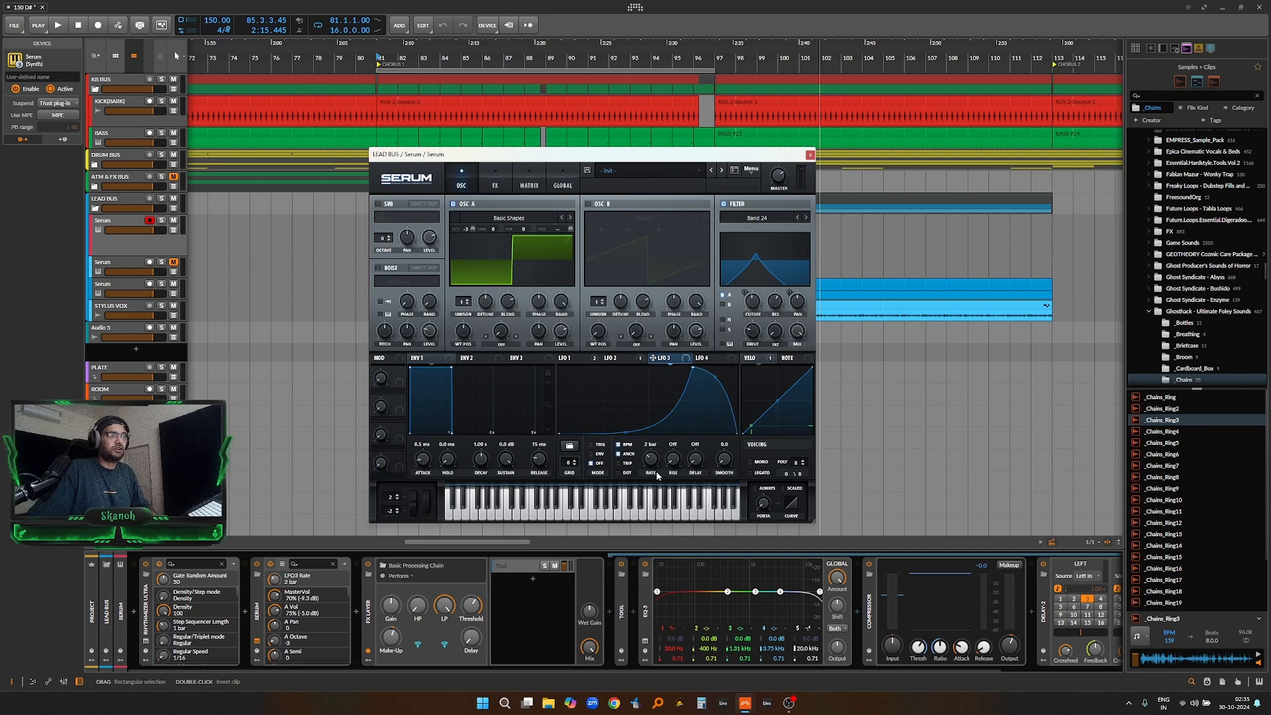
# Set oscillator A's warp mode to Sync (No Window) and modulate the warp amount with LFO 3.
pyautogui.click(504, 344)
pyautogui.click(526, 366)
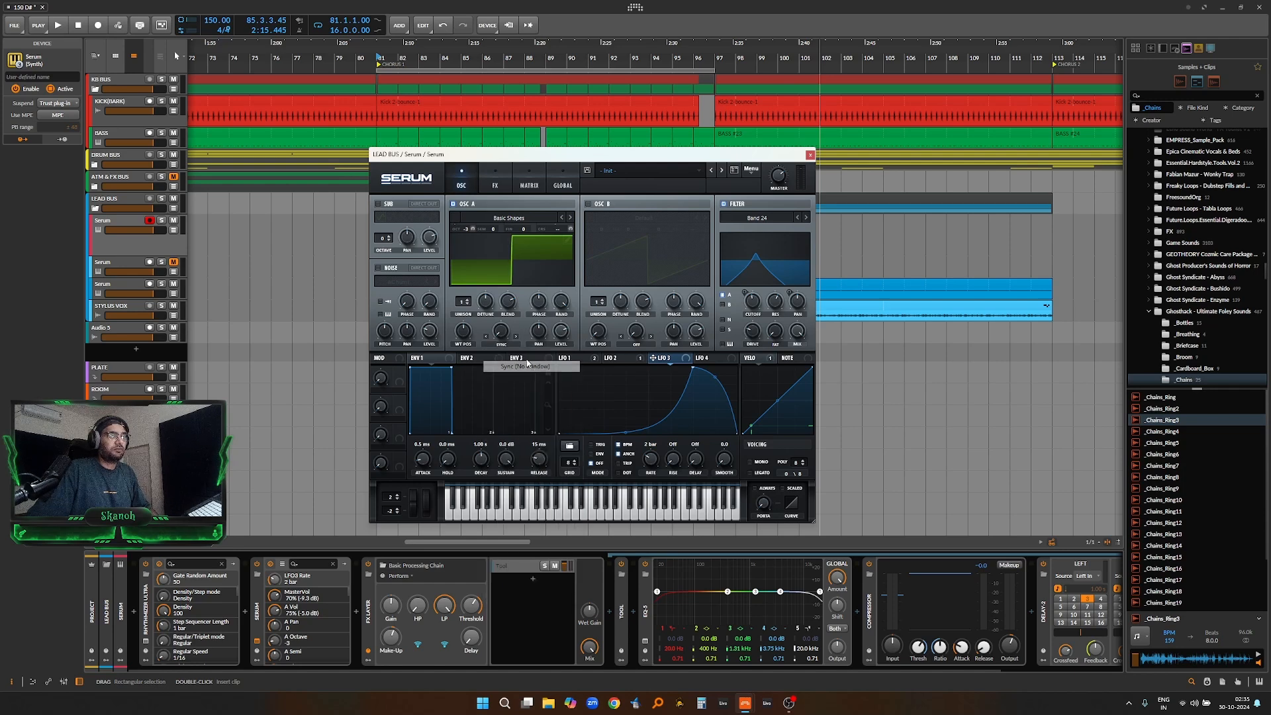
pyautogui.moveTo(624, 363); pyautogui.dragTo(500, 347)
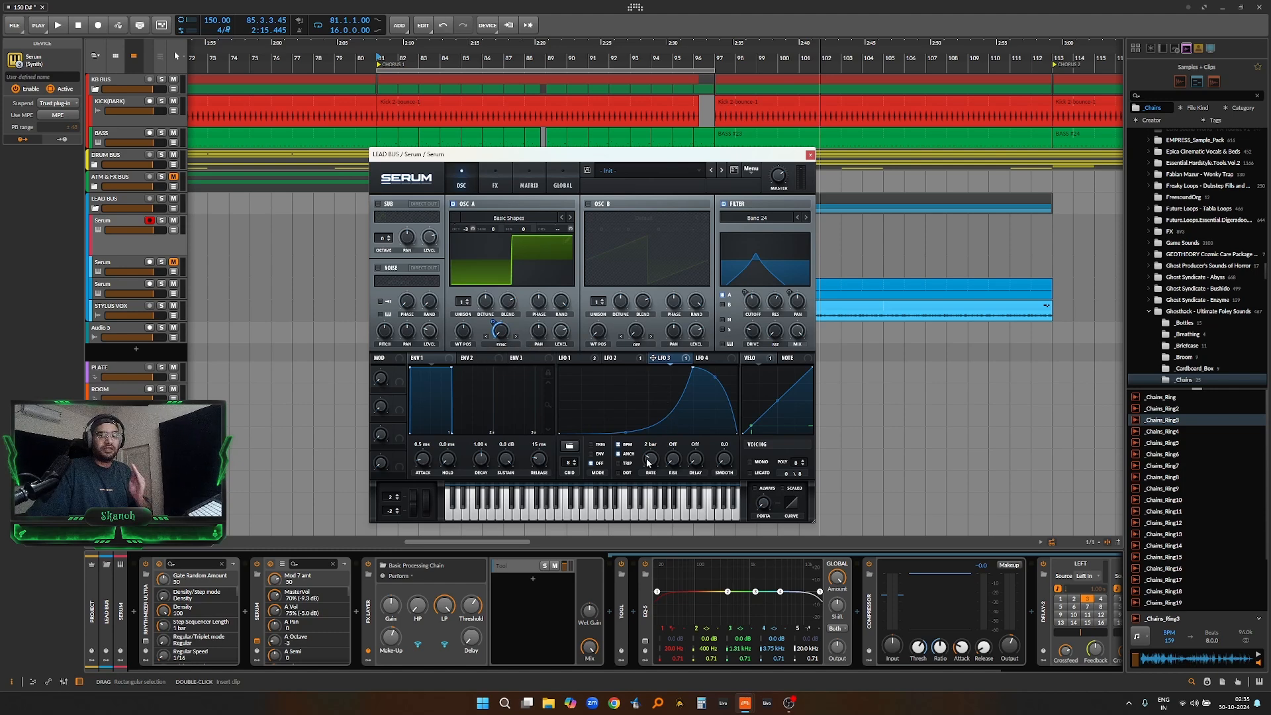
# Enable Hyper/Dimension and Delay, with both delay times at 1/16 and the delay filter's bandwidth at 2.4.
pyautogui.click(496, 184)
pyautogui.click(399, 205)
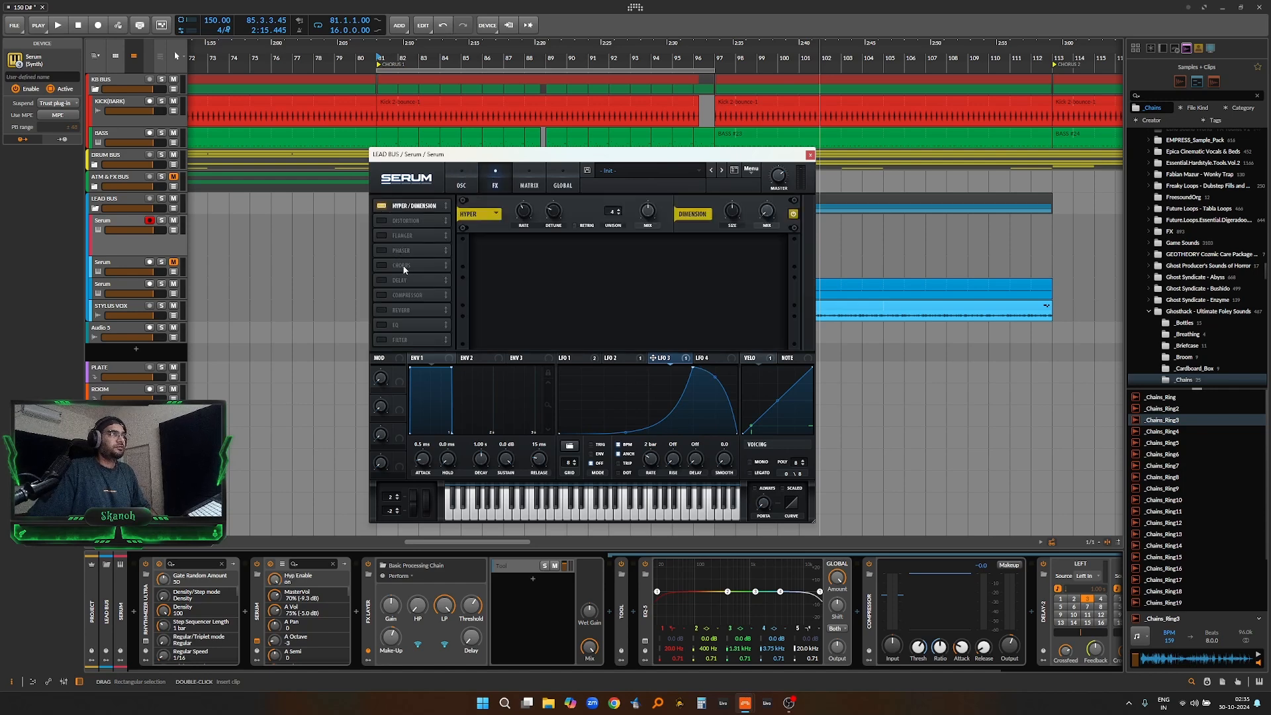
pyautogui.click(384, 281)
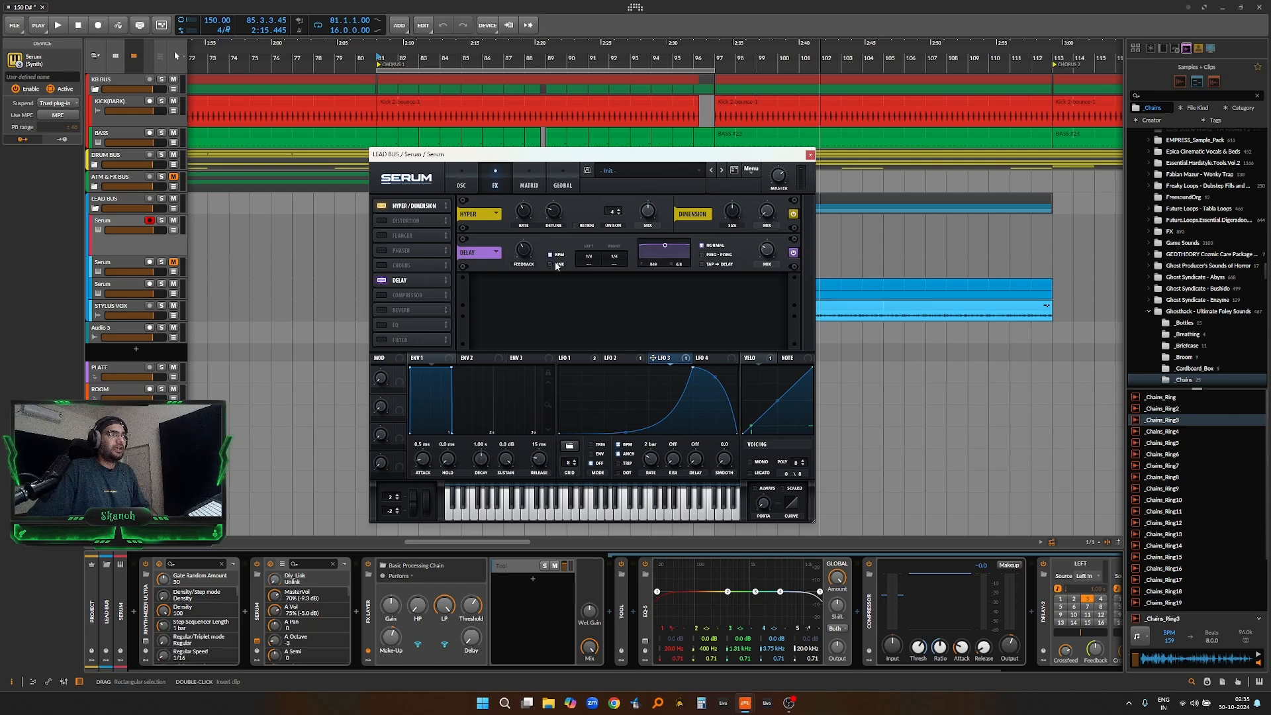
pyautogui.moveTo(616, 264); pyautogui.dragTo(617, 262)
pyautogui.doubleClick(616, 264)
pyautogui.click(769, 248)
pyautogui.moveTo(679, 266); pyautogui.dragTo(682, 262)
# Play the lead while watching oscillator A's waveform respond to the modulation, stopping playback when done.
pyautogui.press('space')
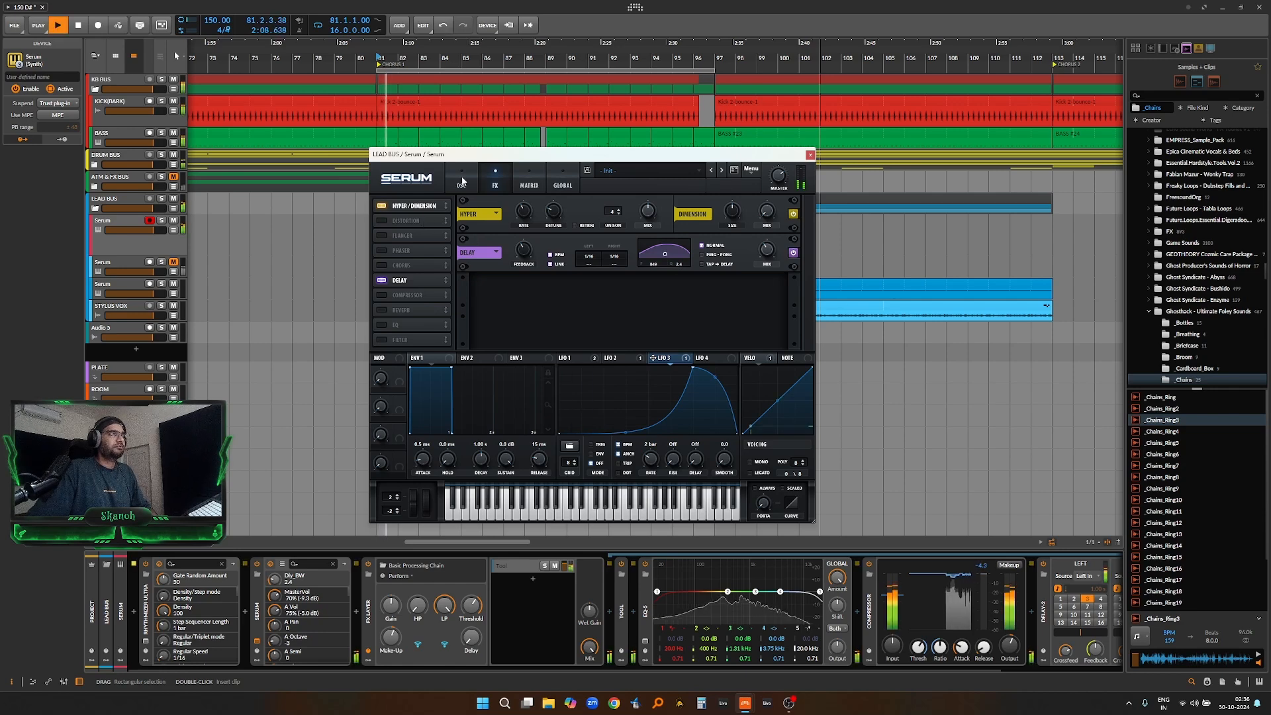
pyautogui.click(463, 180)
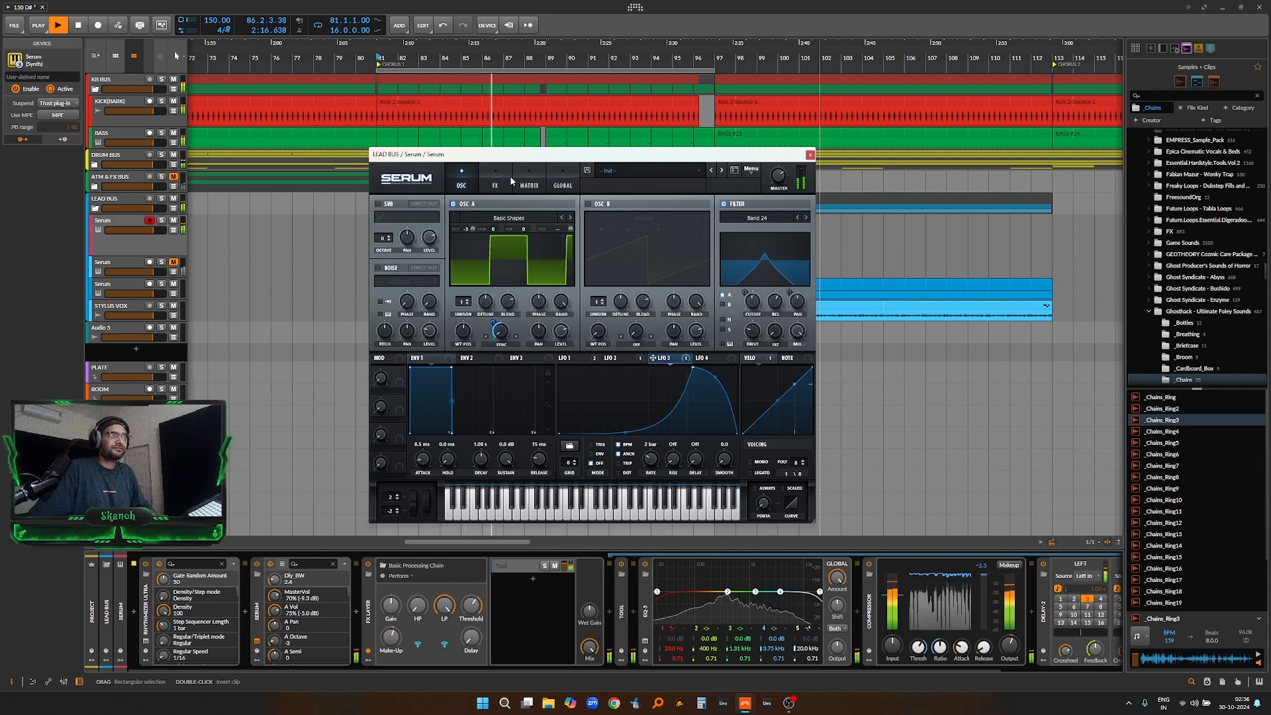
pyautogui.press('space')
# Enable the Phaser and place it directly after Hyper/Dimension in the effects chain.
pyautogui.click(496, 185)
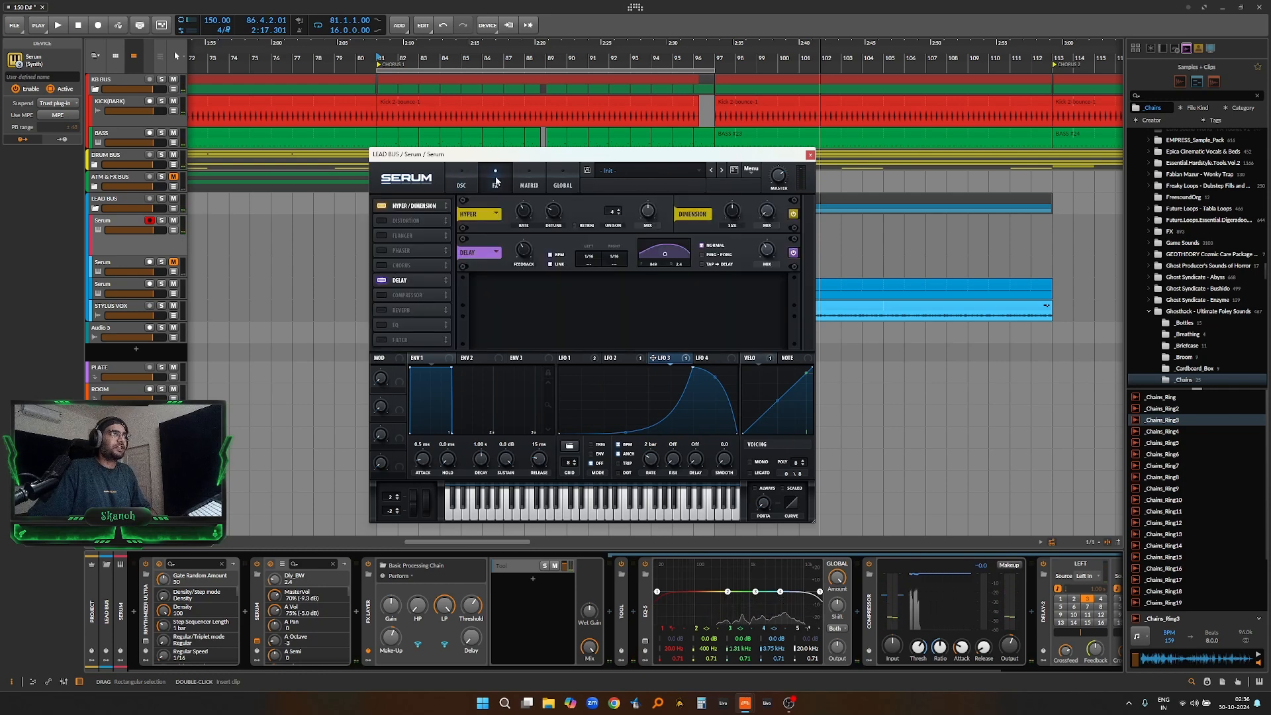
pyautogui.click(382, 251)
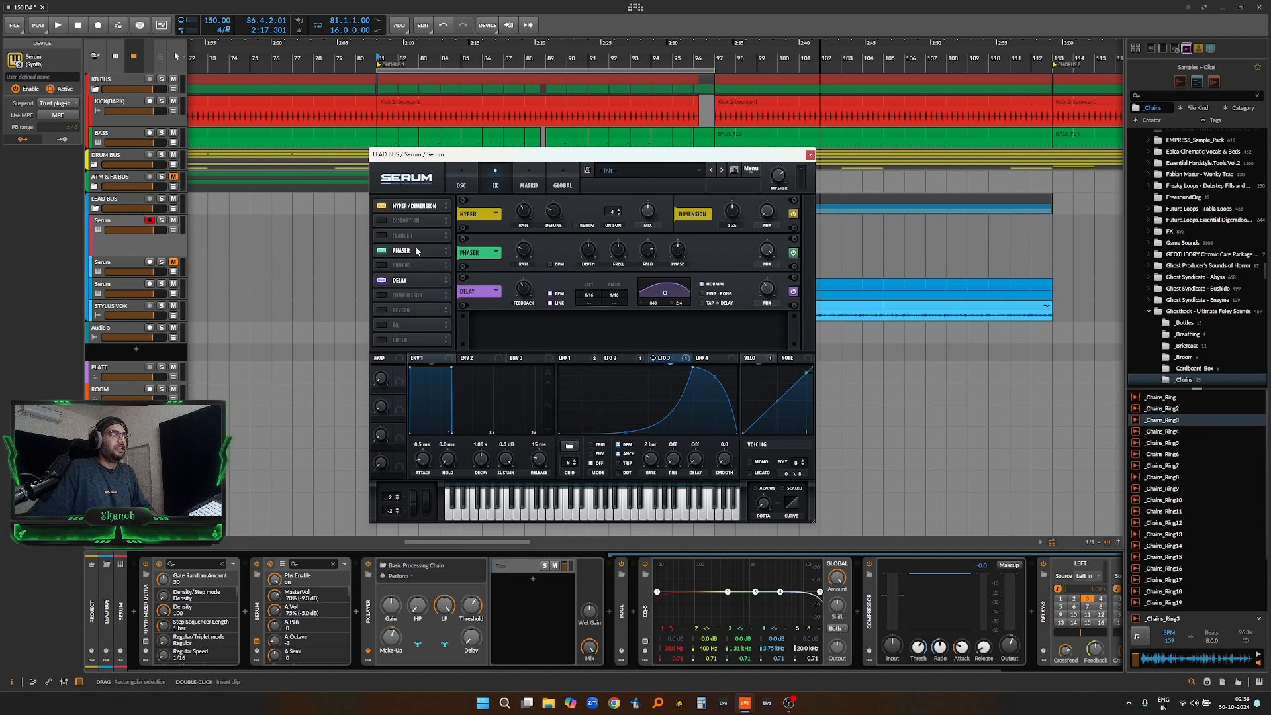
pyautogui.moveTo(417, 250); pyautogui.dragTo(419, 220)
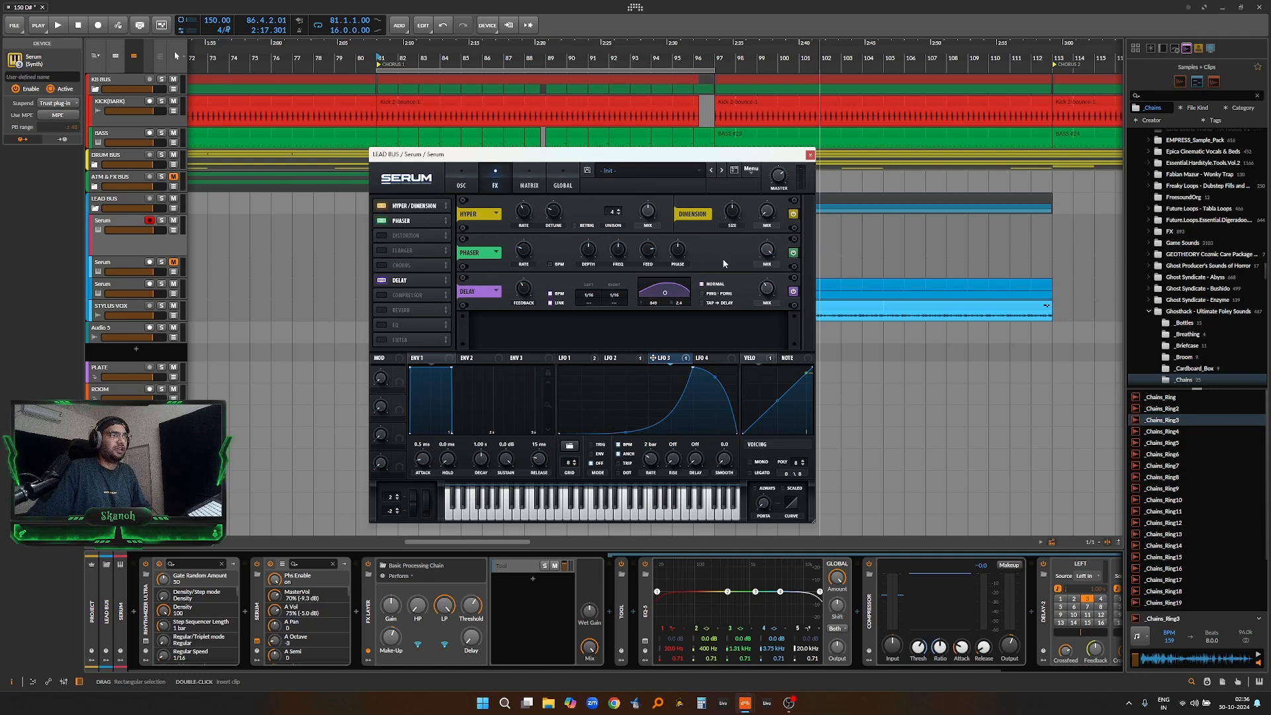
# Set the phaser's feedback to 90 and modulate its frequency with LFO 1 at an amount of 60.
pyautogui.click(652, 251)
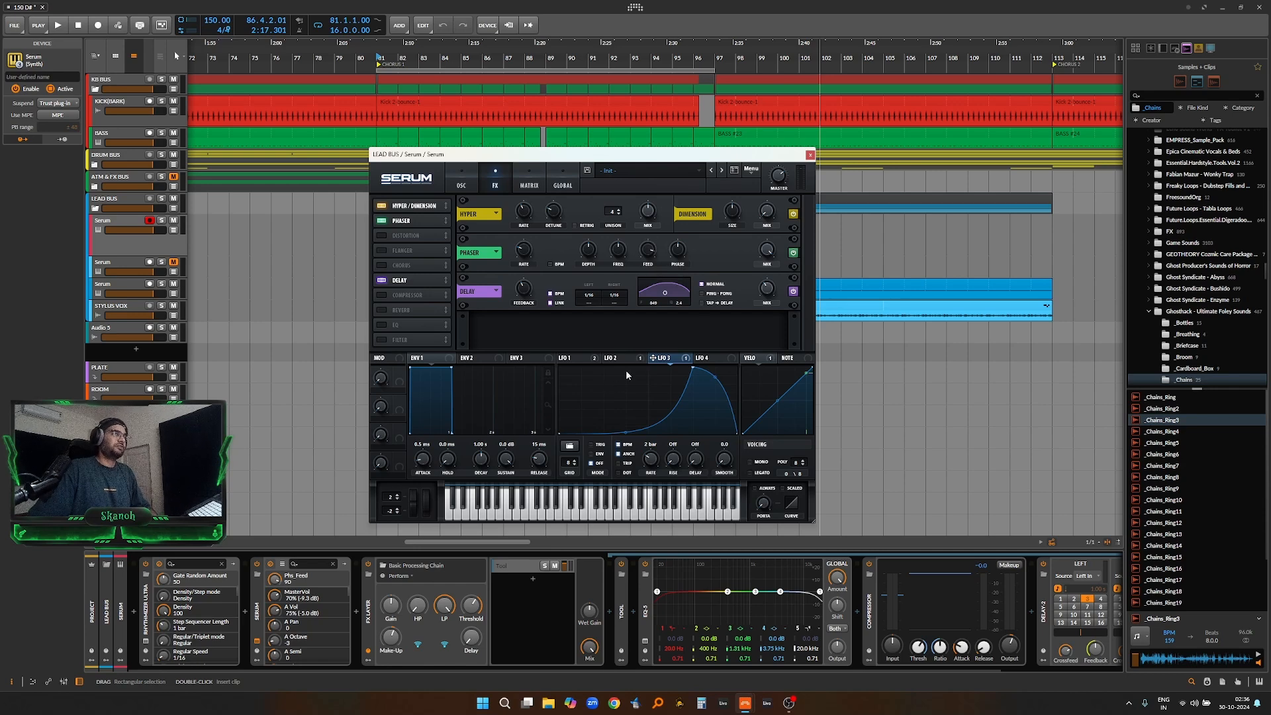
pyautogui.click(584, 358)
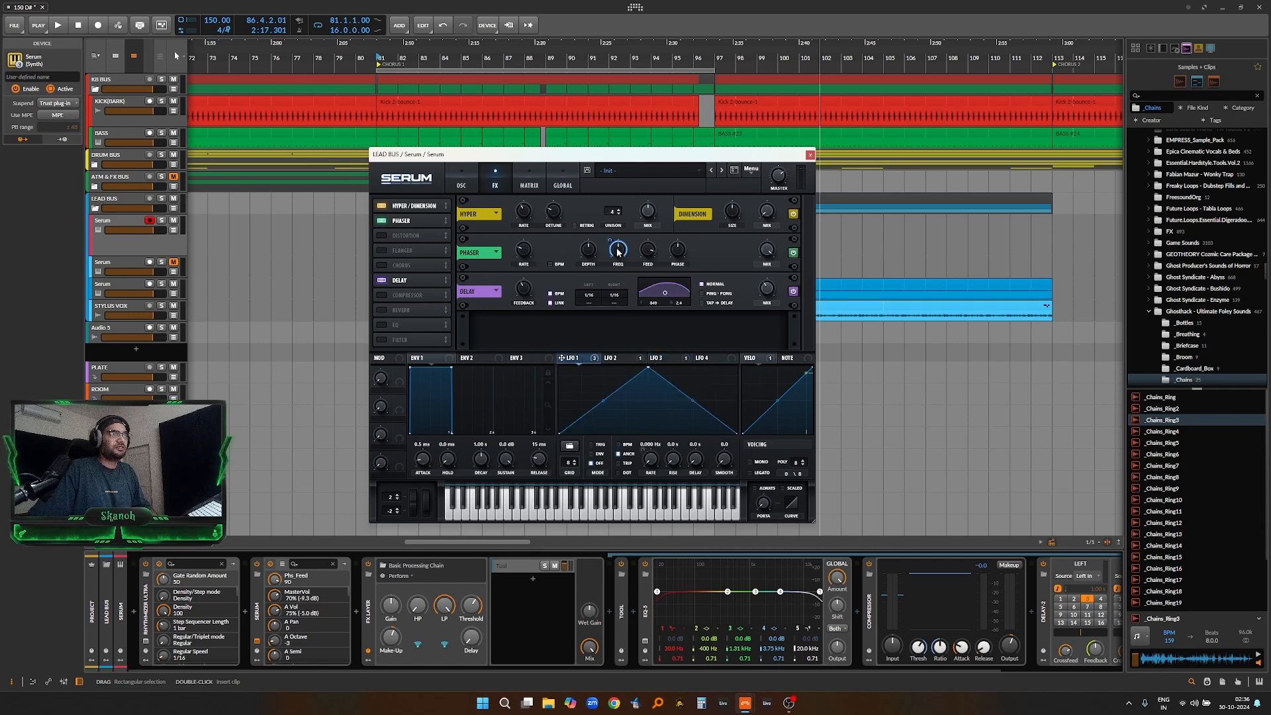
pyautogui.moveTo(618, 252); pyautogui.dragTo(613, 250)
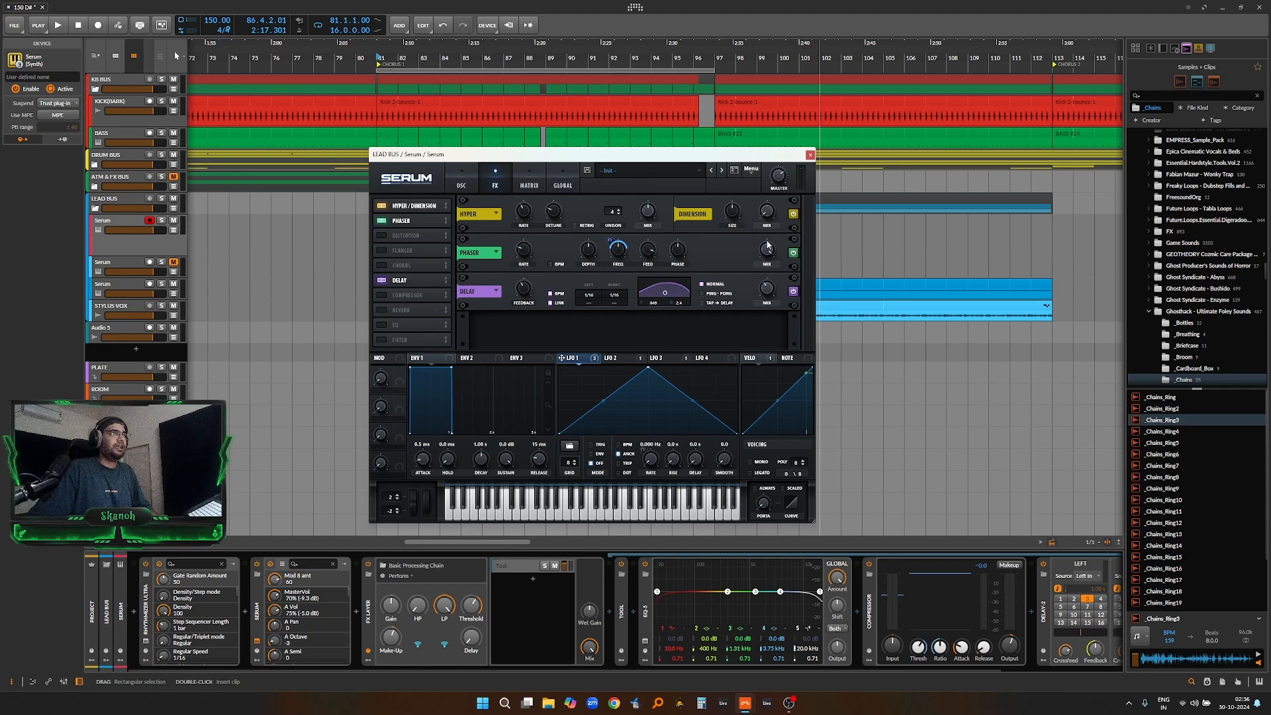
# Set the phaser's mix to 0 with Macro 1 modulating it, and audition the lead with Macro 1 raised to 100.
pyautogui.moveTo(767, 246); pyautogui.dragTo(768, 274)
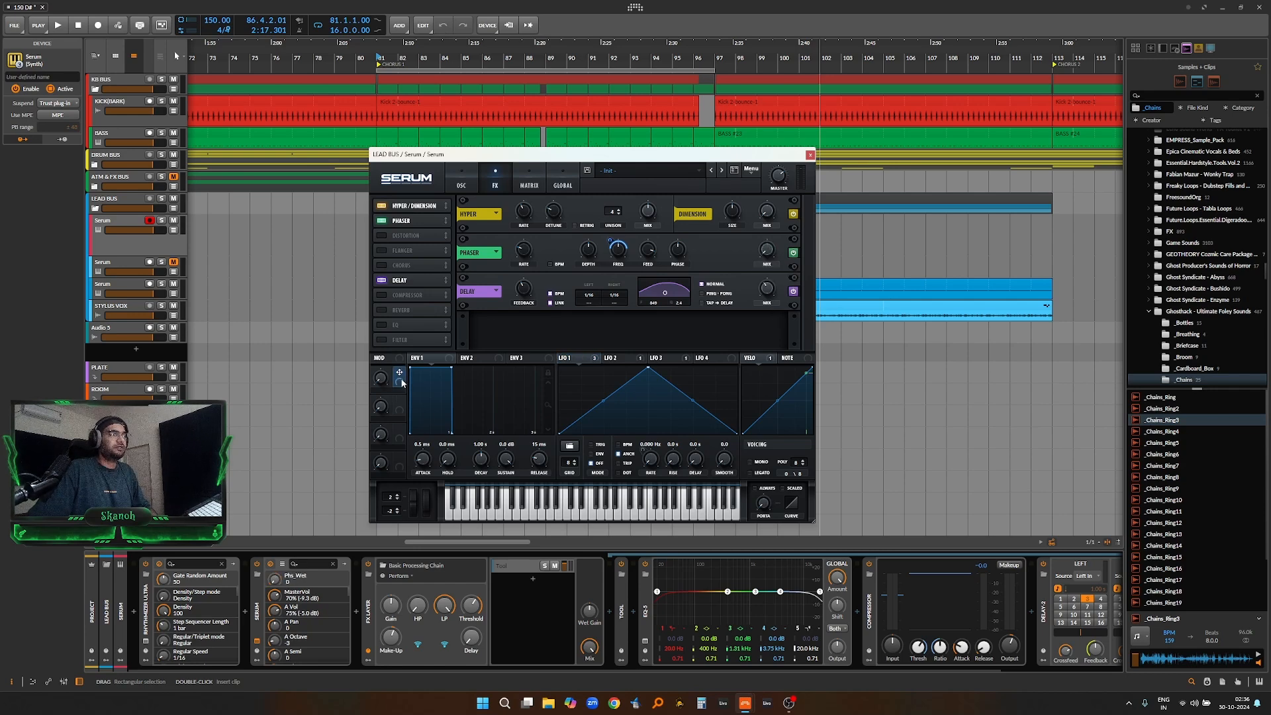
pyautogui.moveTo(759, 243); pyautogui.dragTo(764, 265)
pyautogui.press('space')
pyautogui.moveTo(379, 378); pyautogui.dragTo(412, 252)
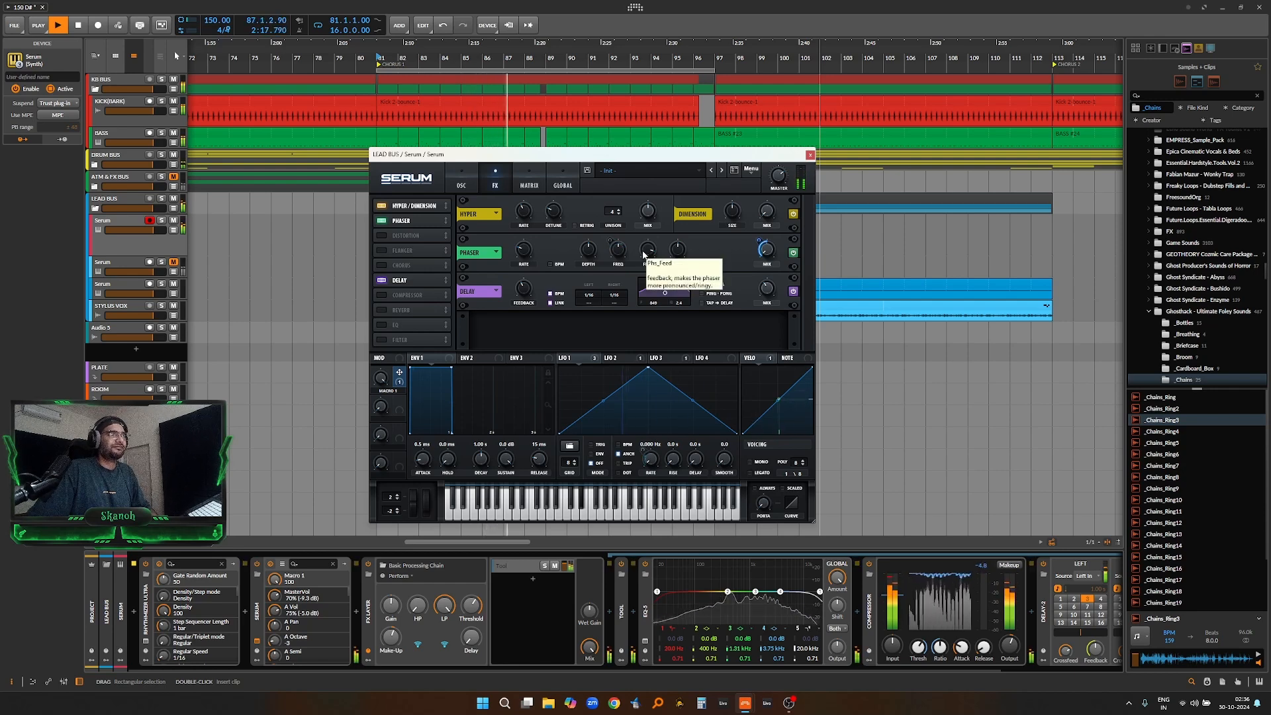
pyautogui.press('space')
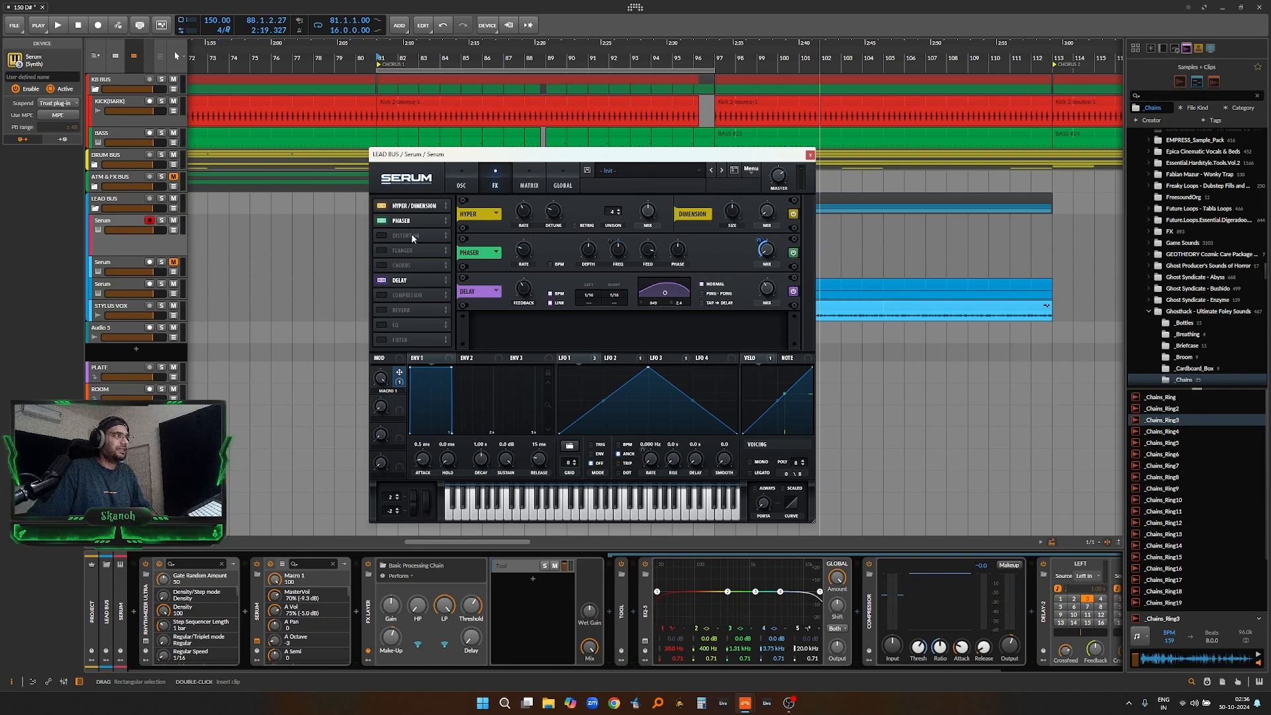
# Enable the effects filter directly after the Phaser and set its type to the Cmb + flanger model.
pyautogui.moveTo(397, 339); pyautogui.dragTo(423, 229)
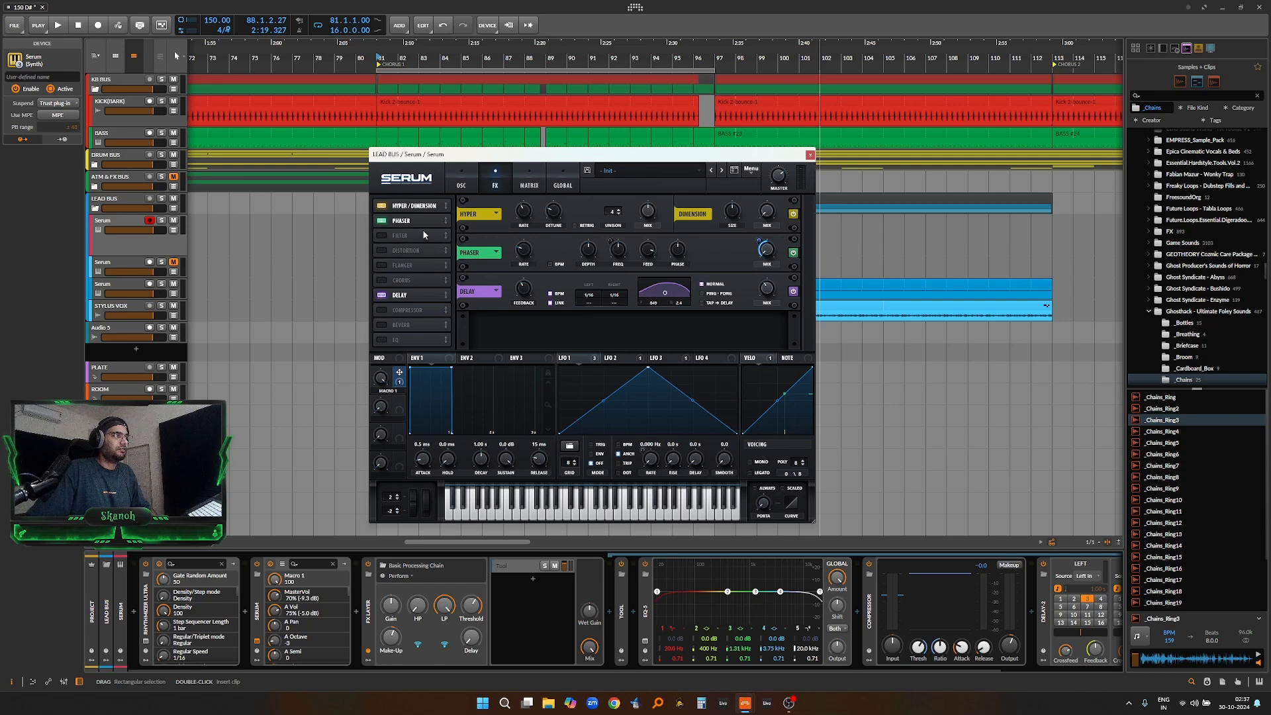
pyautogui.click(423, 229)
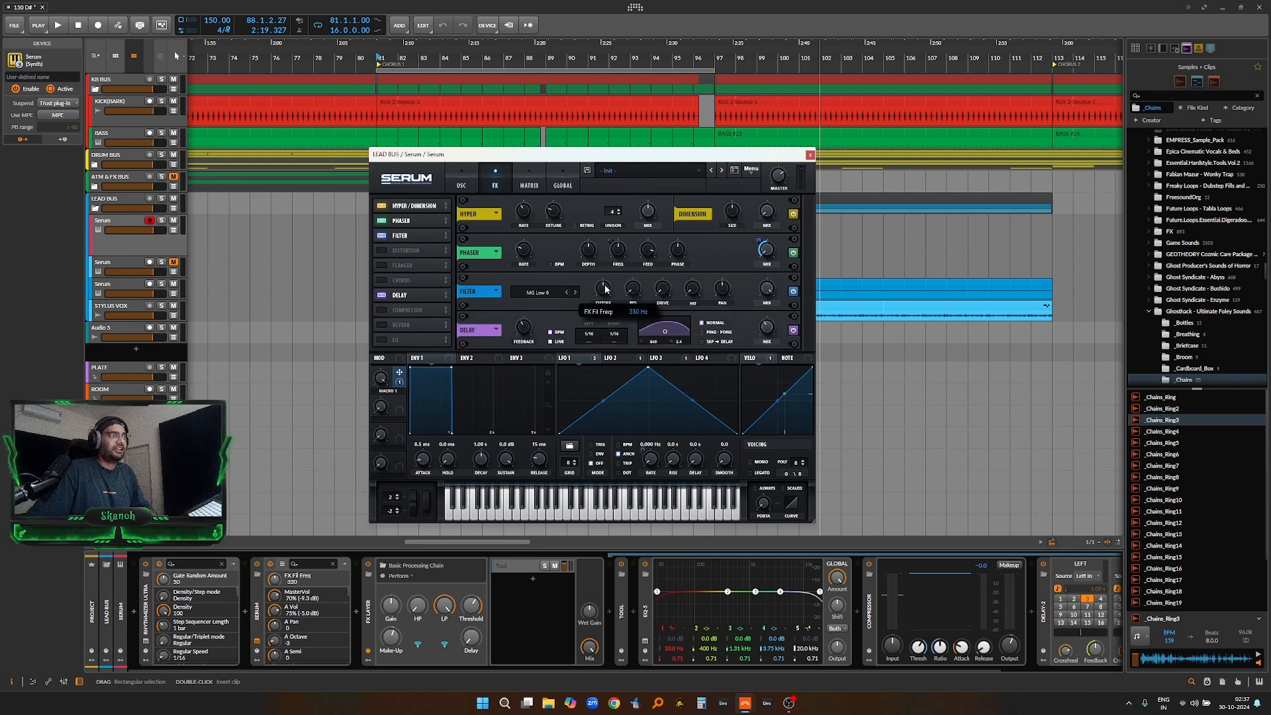
pyautogui.click(539, 292)
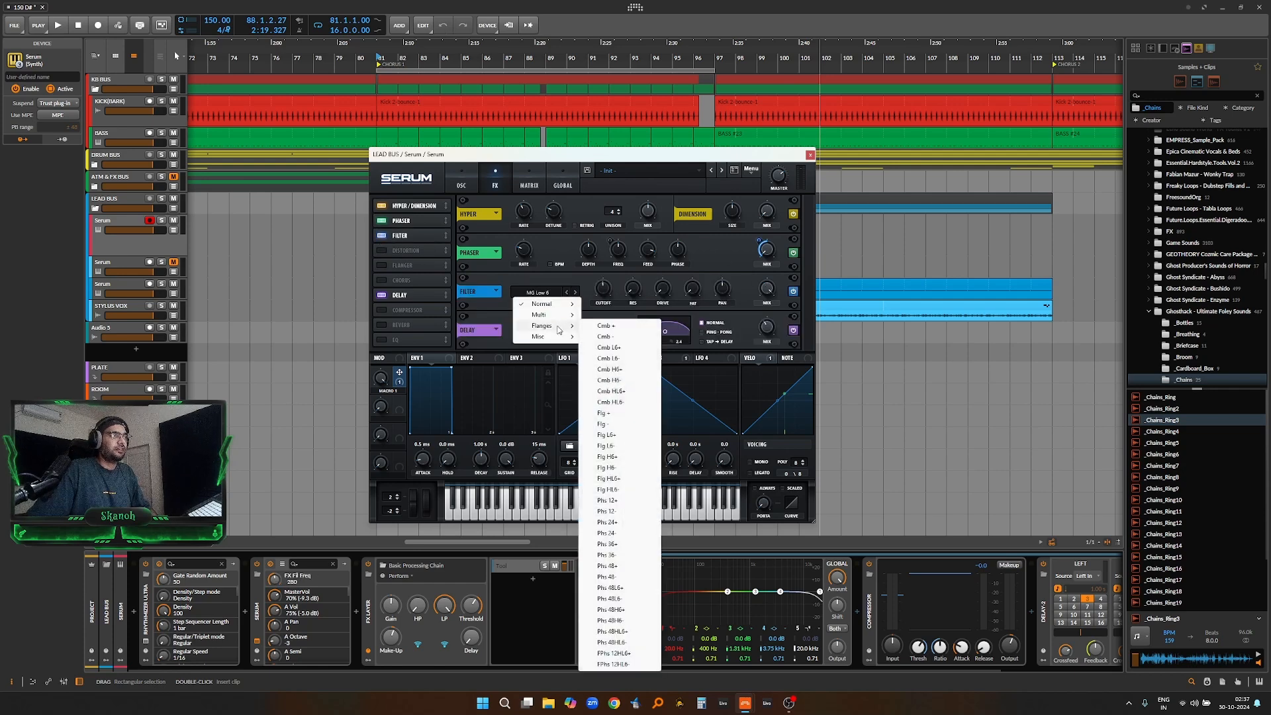
pyautogui.click(592, 325)
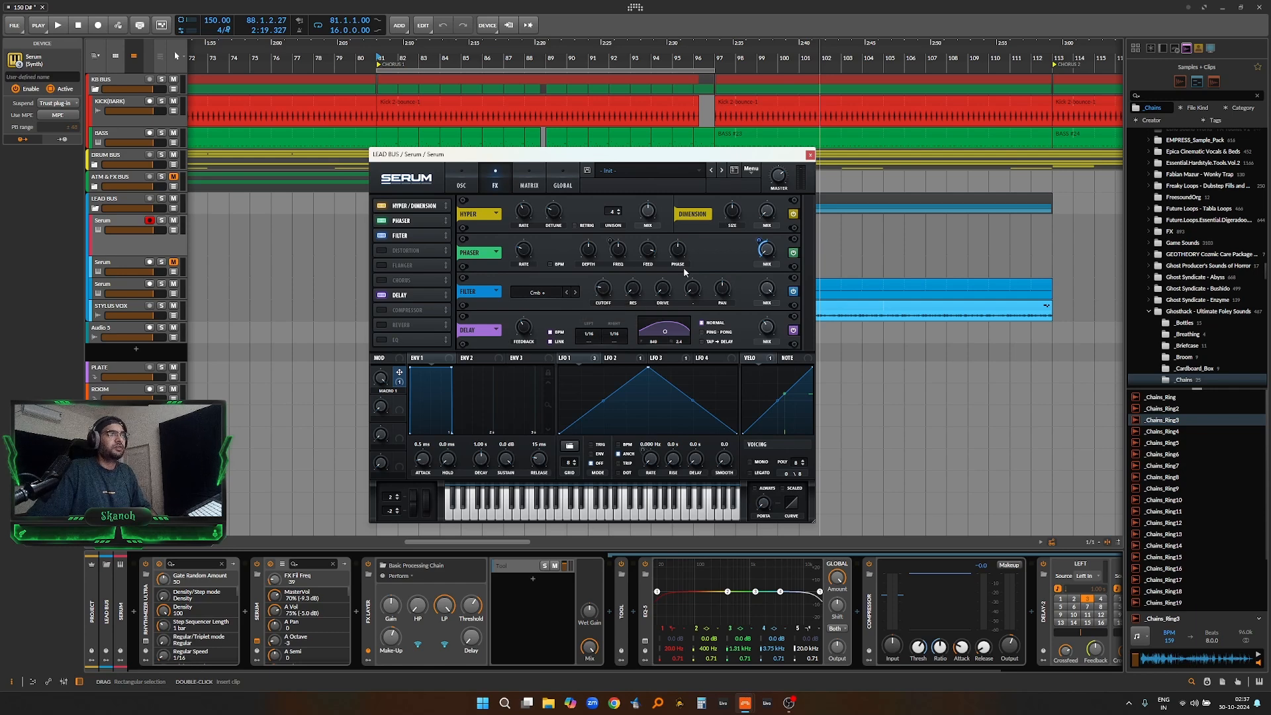
# Raise the comb filter's resonance and set its drive to 13%.
pyautogui.moveTo(632, 294); pyautogui.dragTo(639, 263)
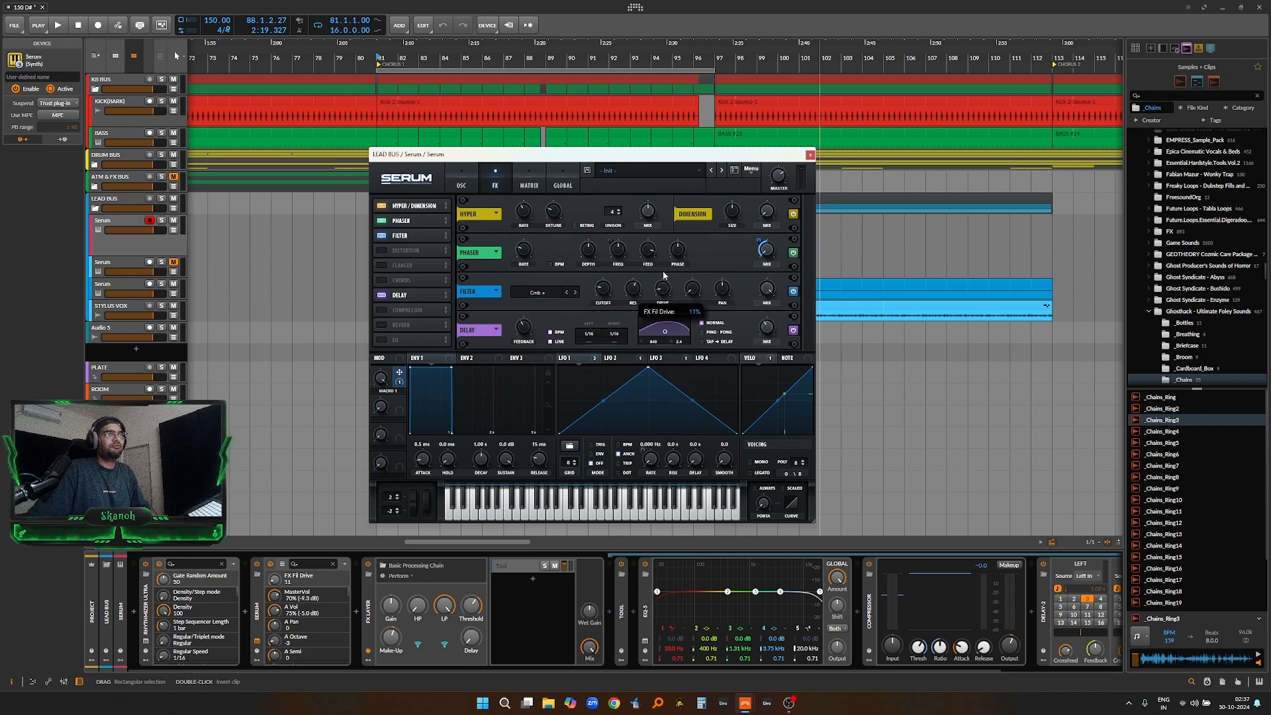
pyautogui.moveTo(664, 272); pyautogui.dragTo(663, 269)
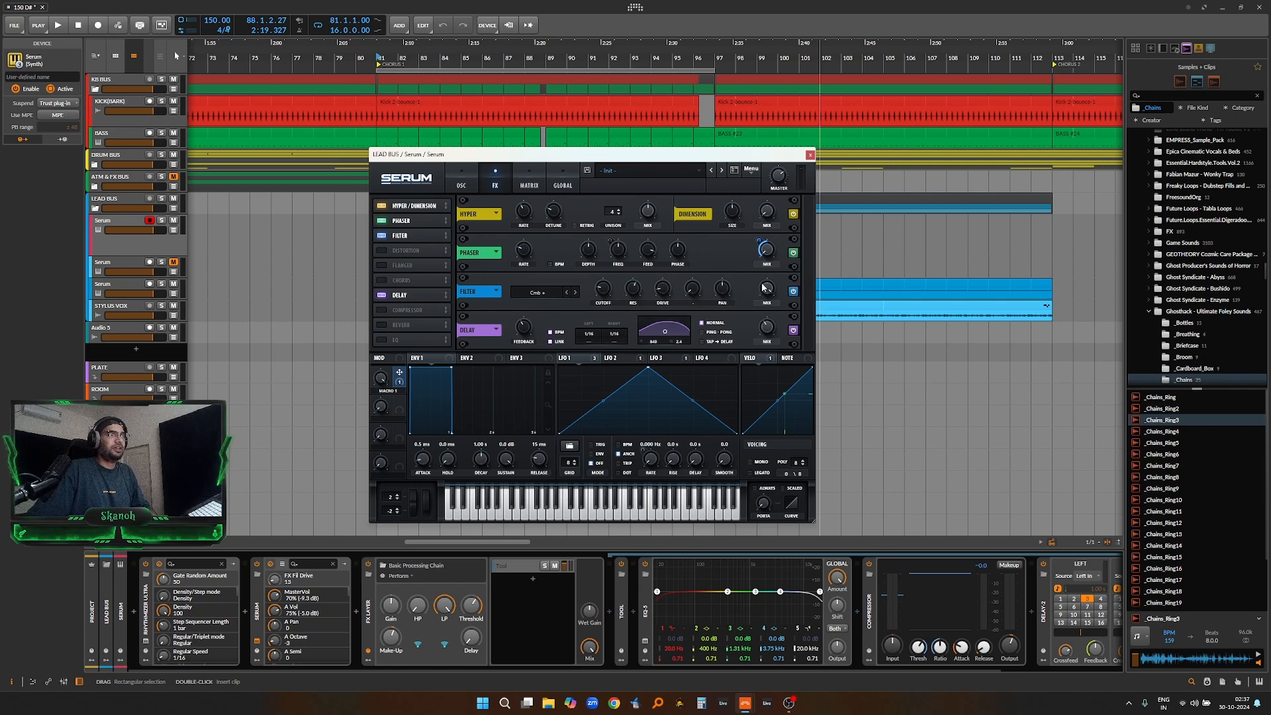
# Make Macro 1 modulate the effects filter's mix and audition the lead with Macro 1 raised to 100.
pyautogui.moveTo(766, 287); pyautogui.dragTo(775, 341)
pyautogui.press('space')
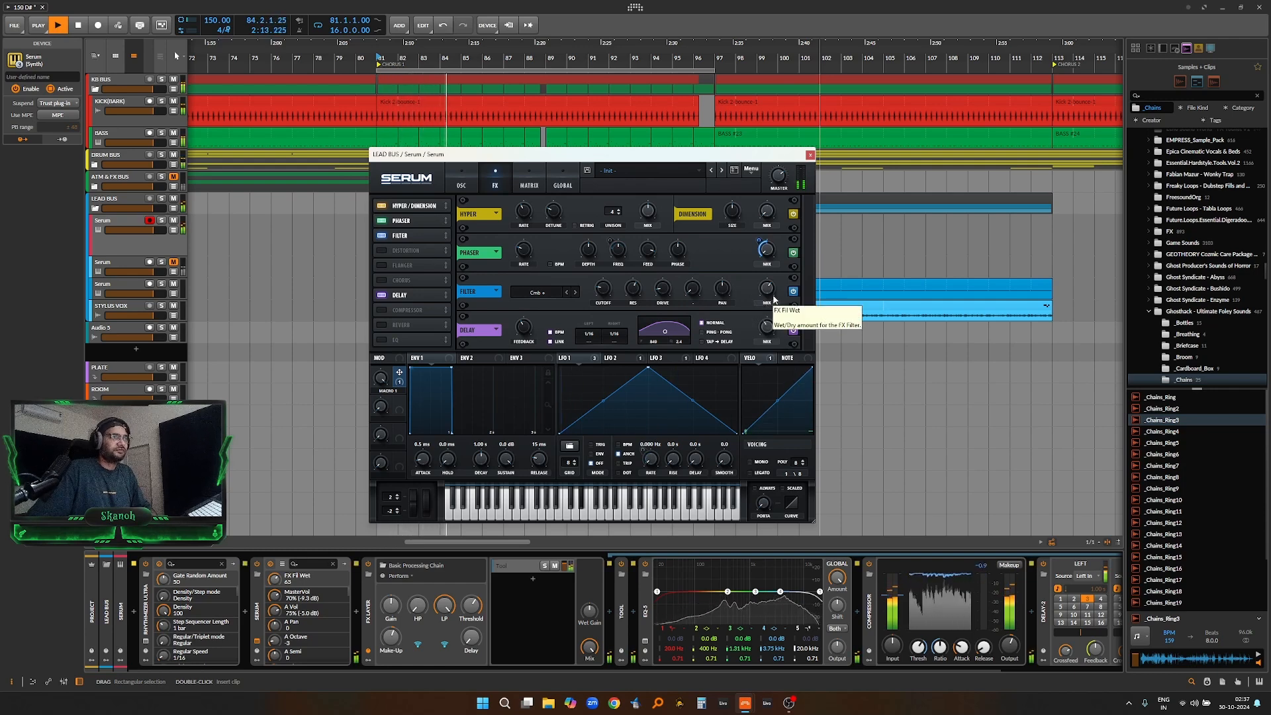
pyautogui.press('space')
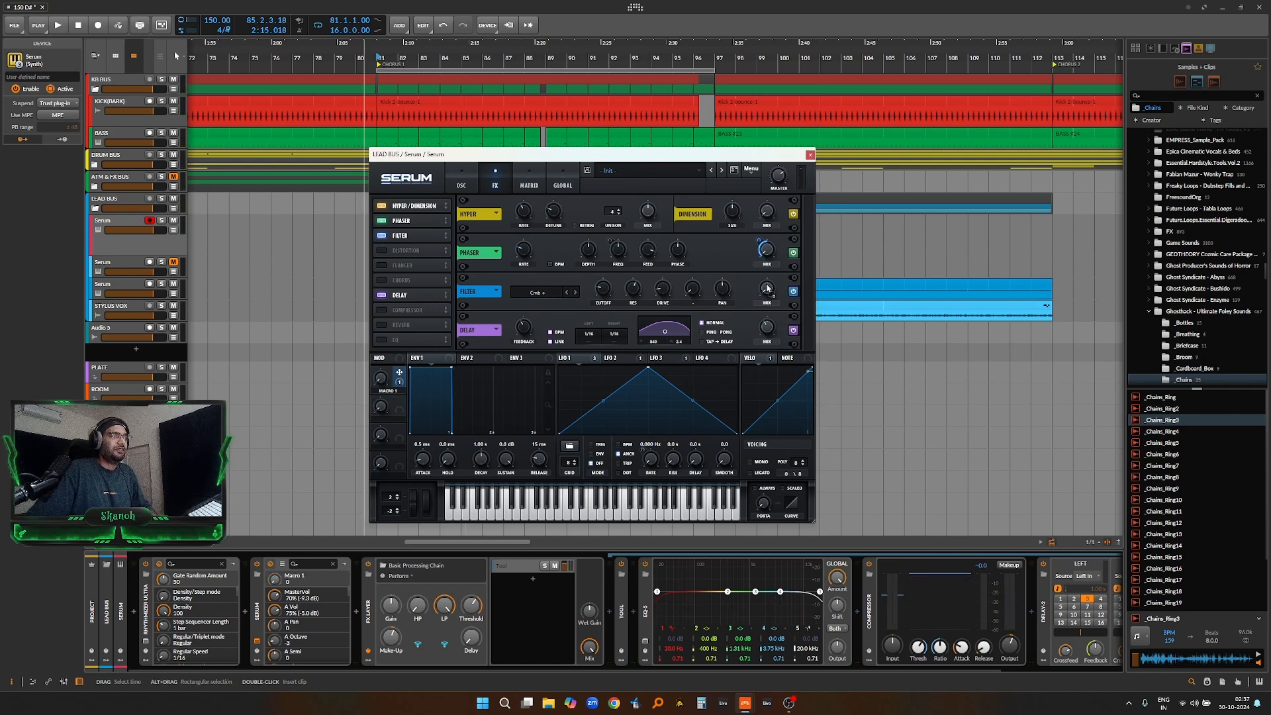
pyautogui.moveTo(762, 279); pyautogui.dragTo(764, 304)
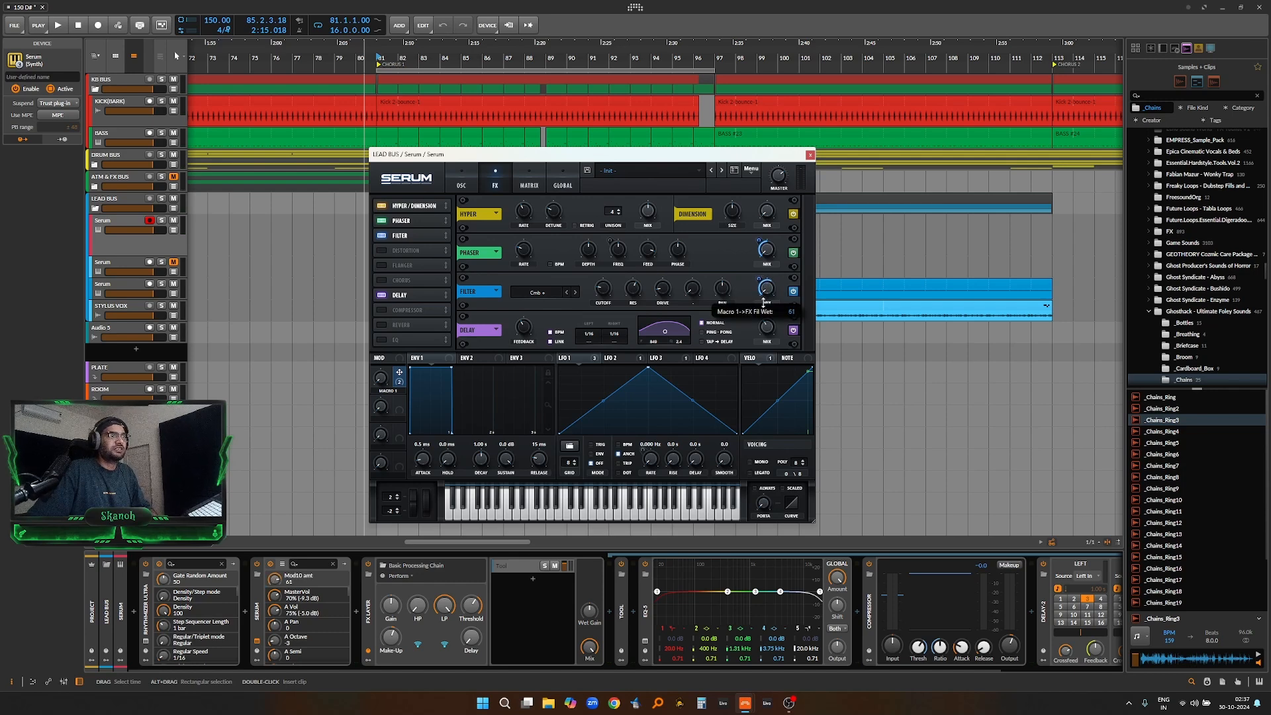
pyautogui.press('space')
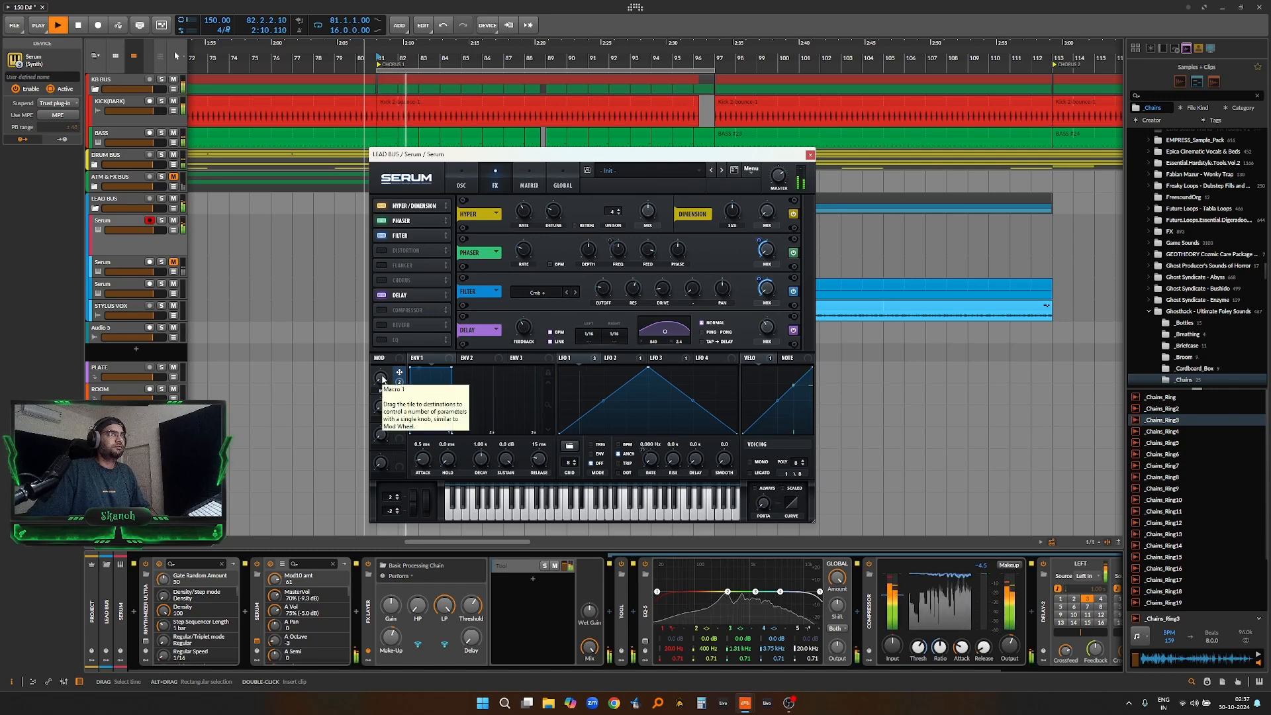
pyautogui.moveTo(383, 379); pyautogui.dragTo(412, 203)
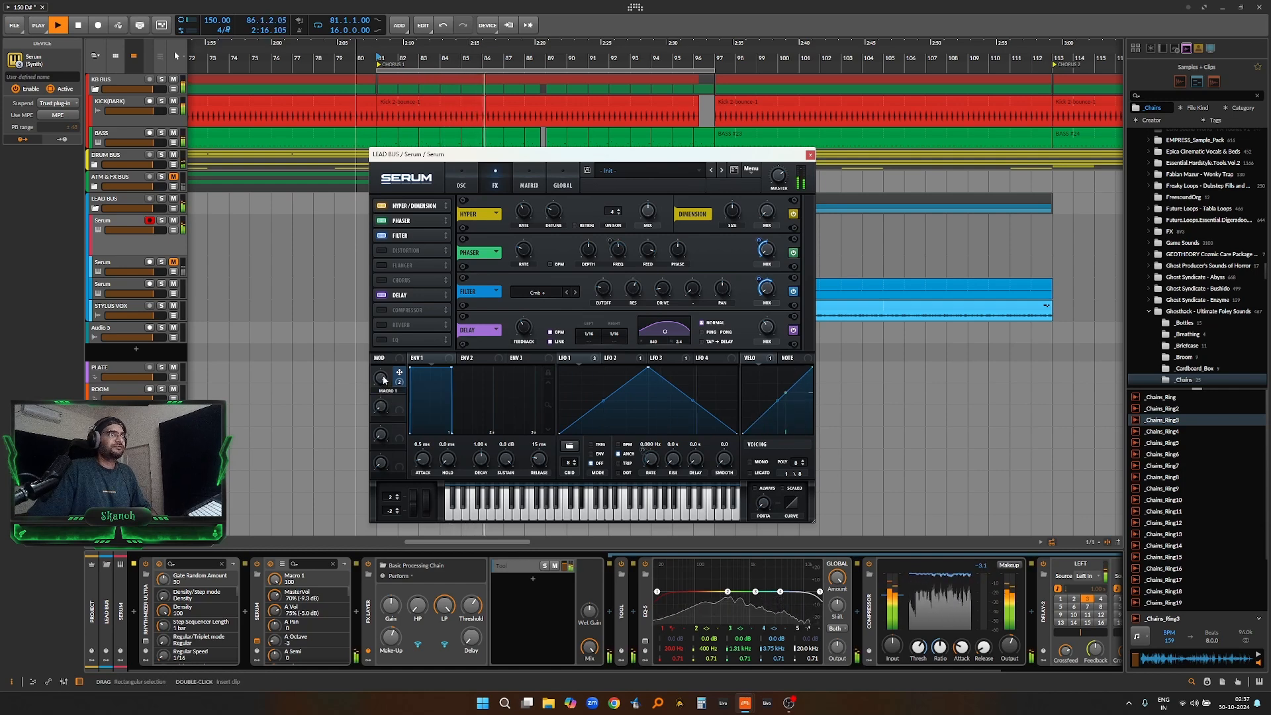
# Make Macro 2 the auxiliary source of the LFO 1 to filter stereo routing, name it Stereo, set it to 100 and audition the lead.
pyautogui.click(461, 185)
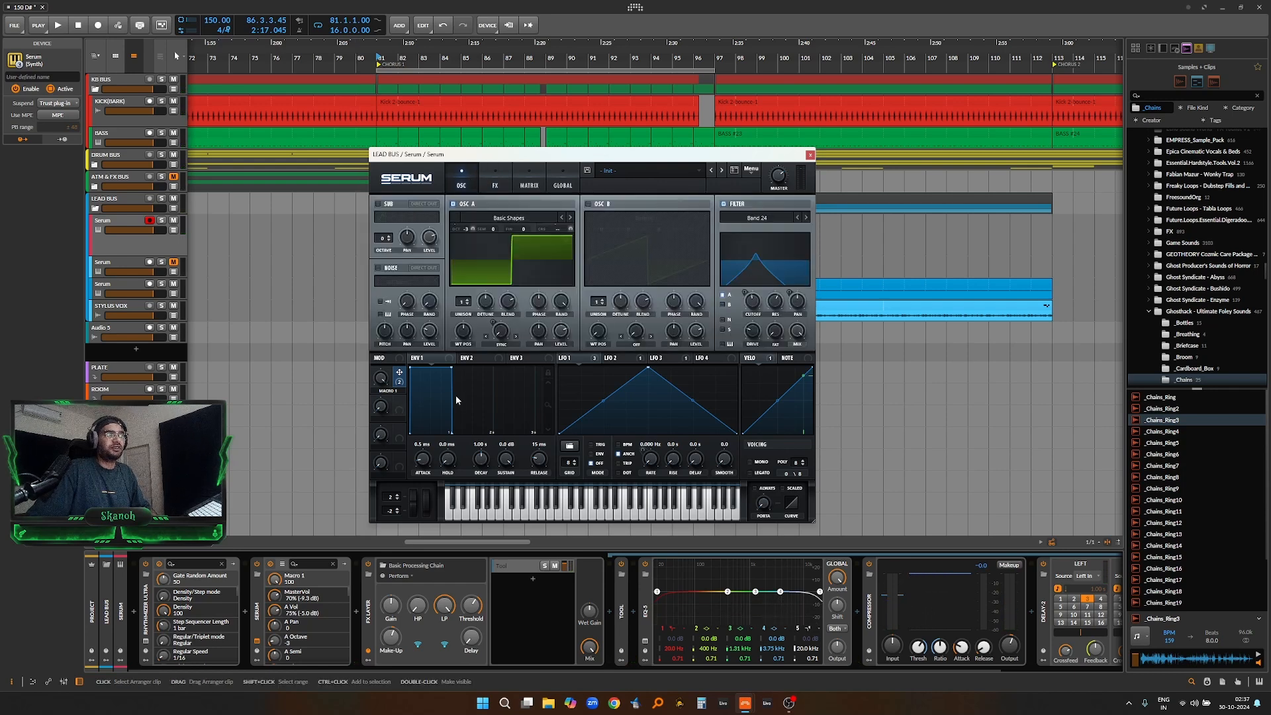
pyautogui.click(495, 186)
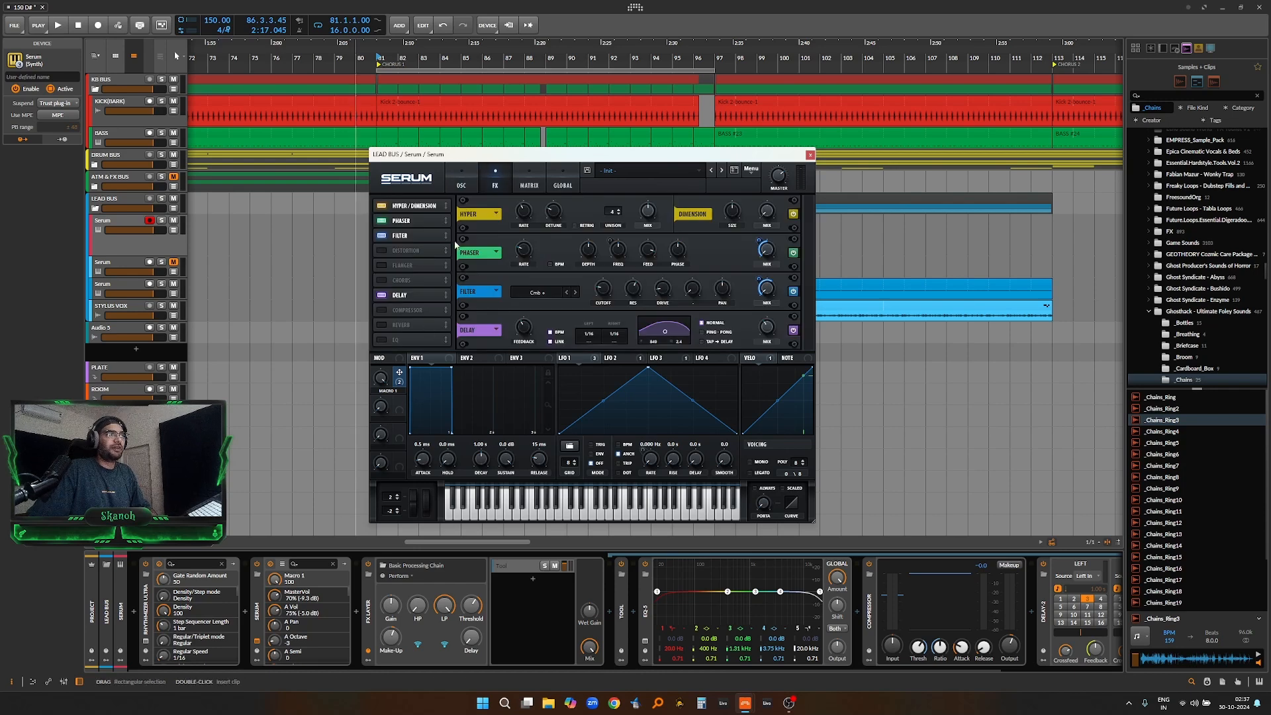
pyautogui.click(529, 179)
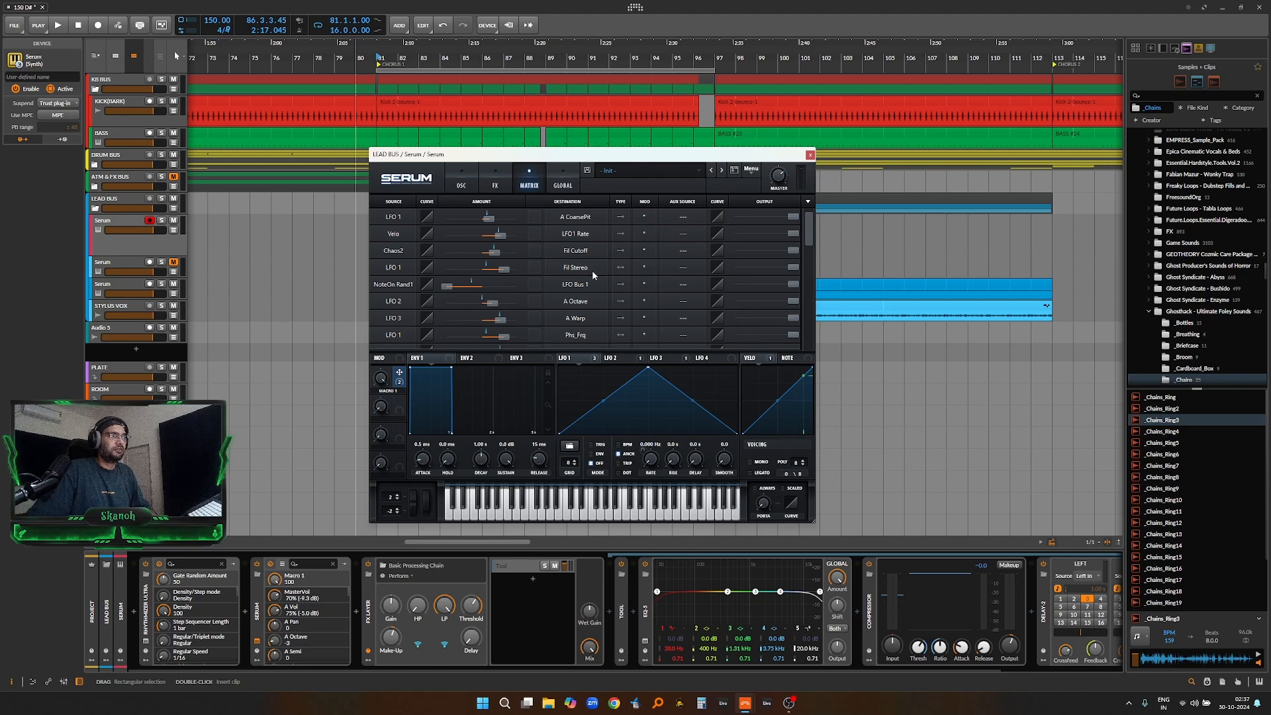
pyautogui.click(673, 267)
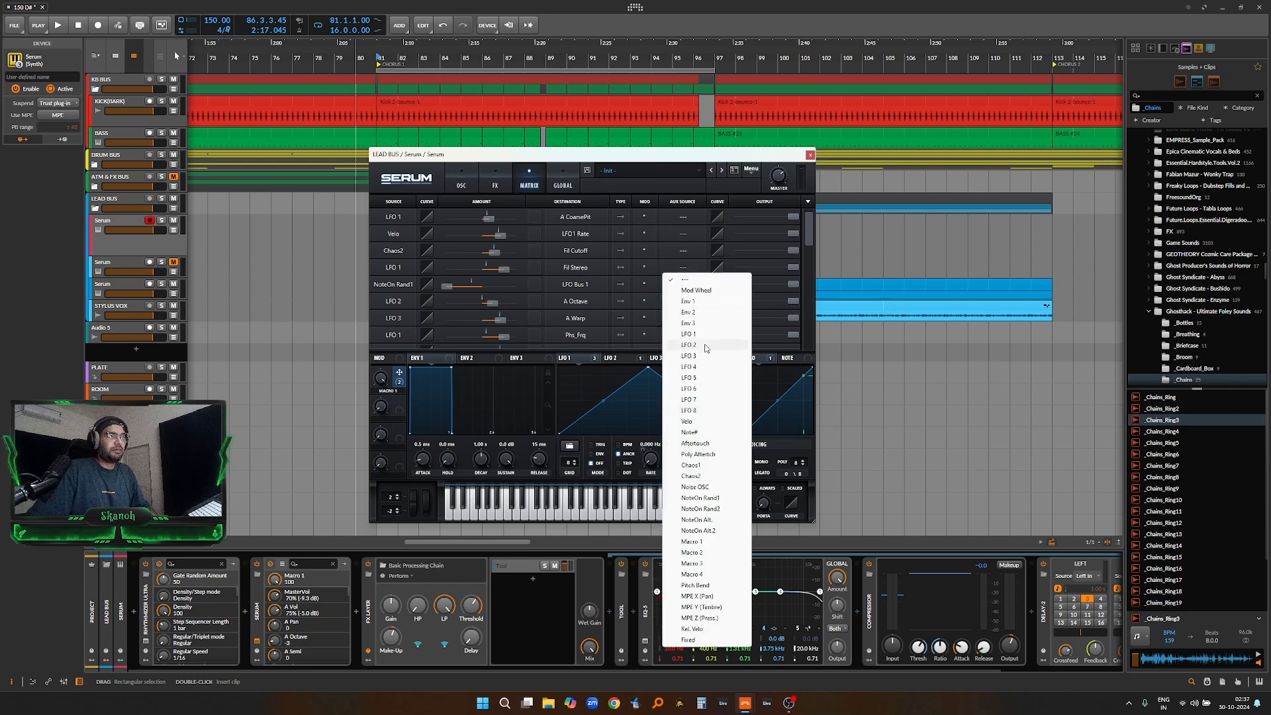
pyautogui.click(696, 555)
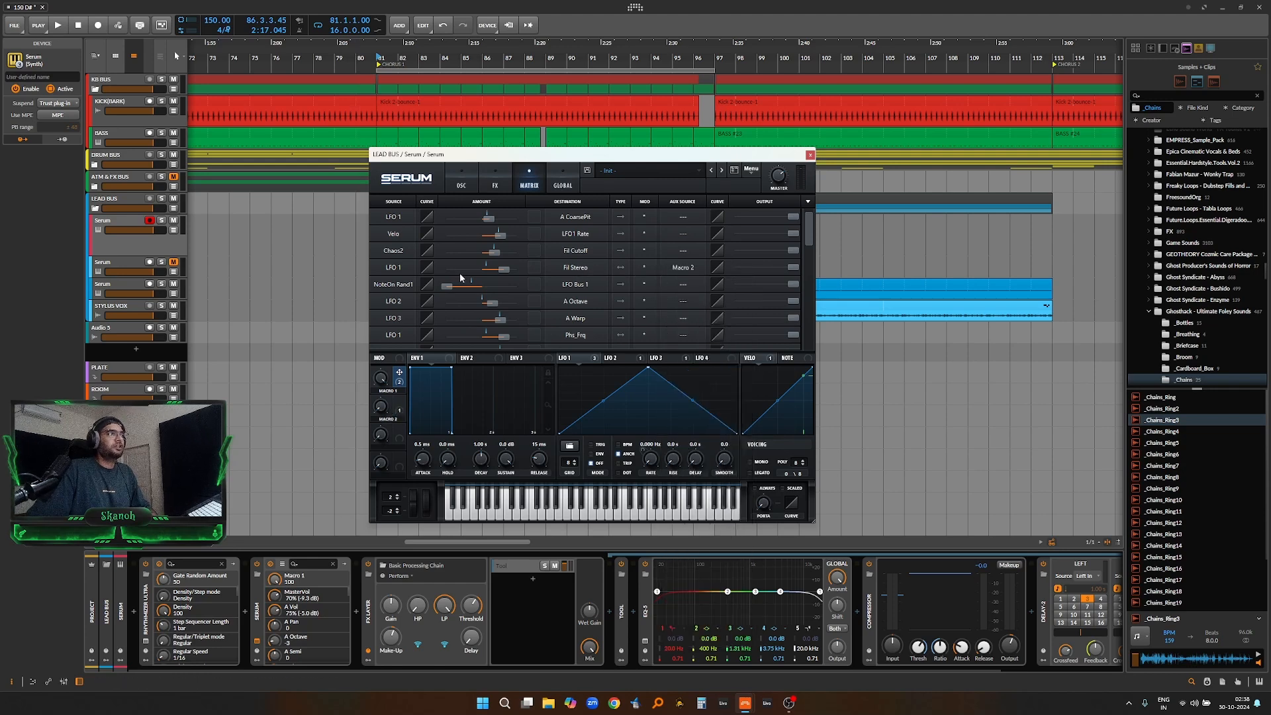
pyautogui.click(462, 184)
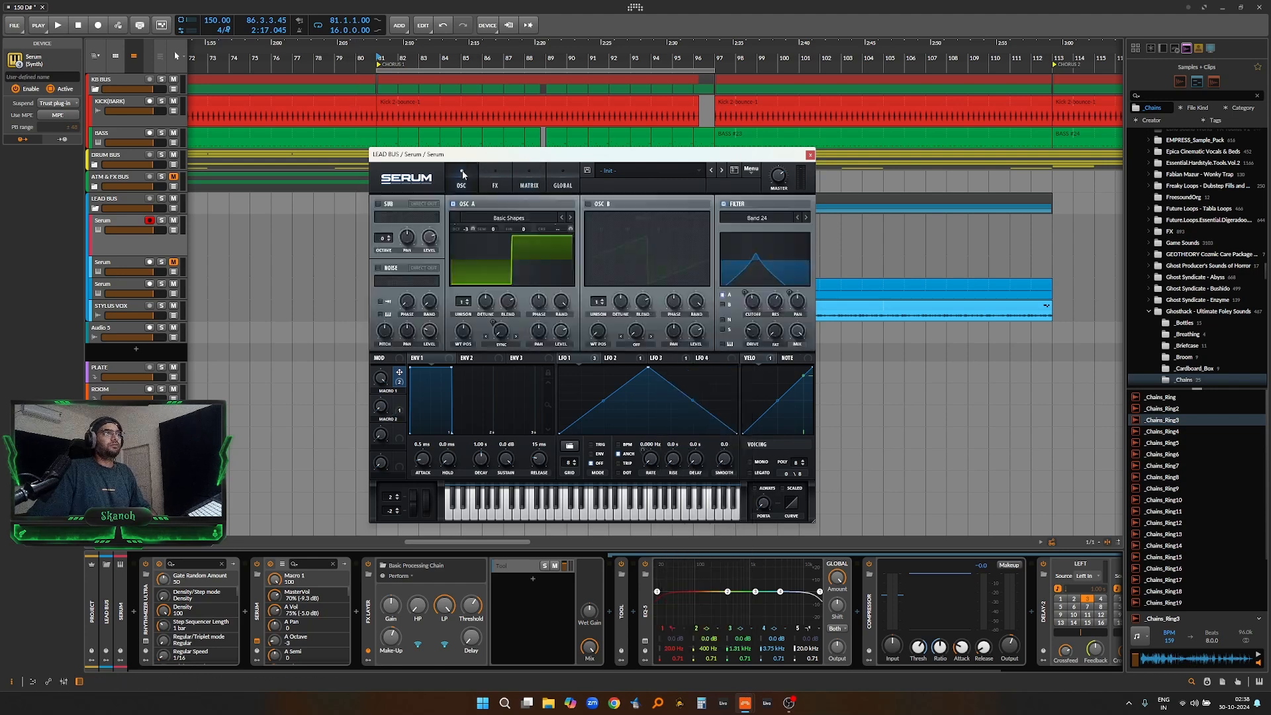
pyautogui.click(381, 412)
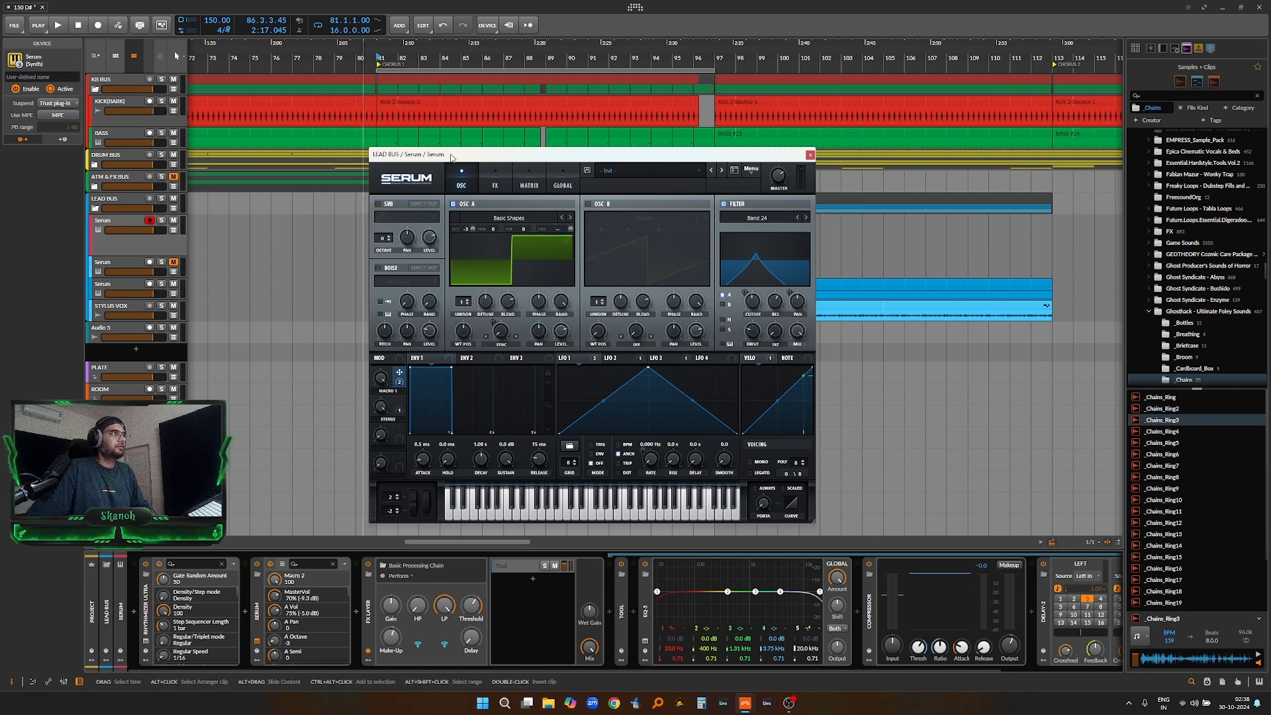
pyautogui.click(391, 100)
pyautogui.press('space')
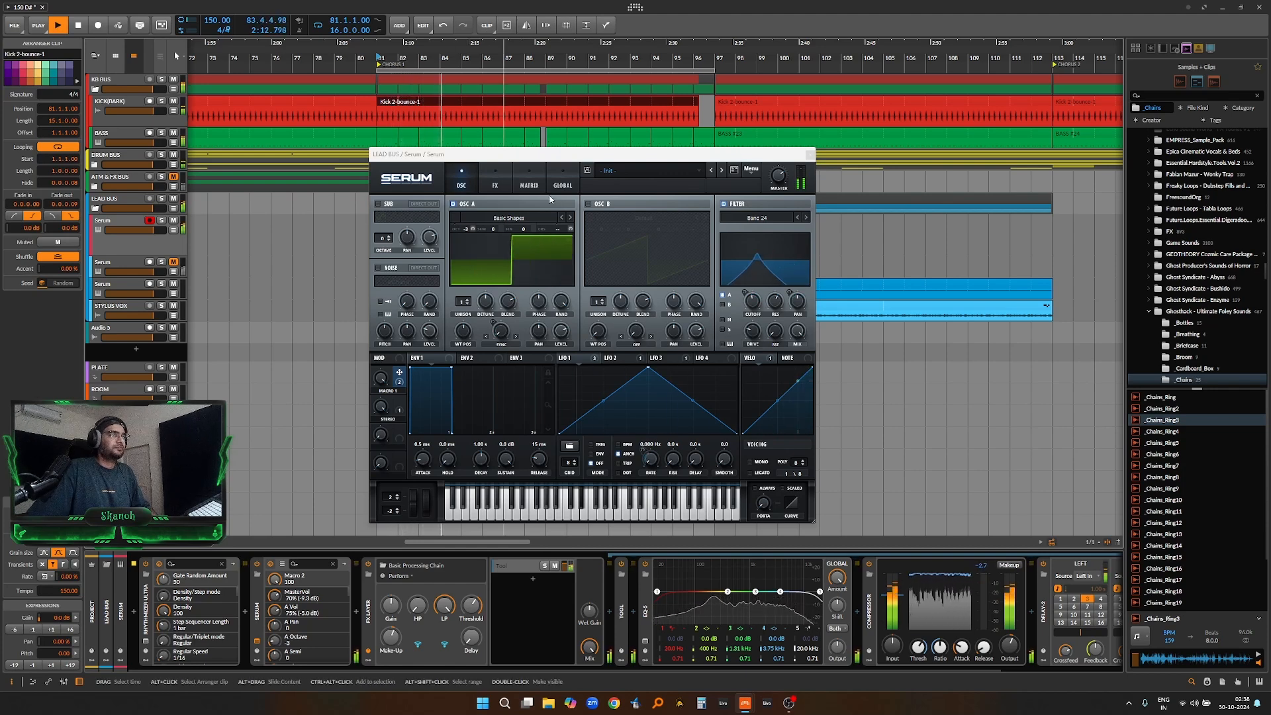
# Place the EQ effect ahead of the Delay, enable it with a low-cut lower band, and lower that band's Q.
pyautogui.click(497, 177)
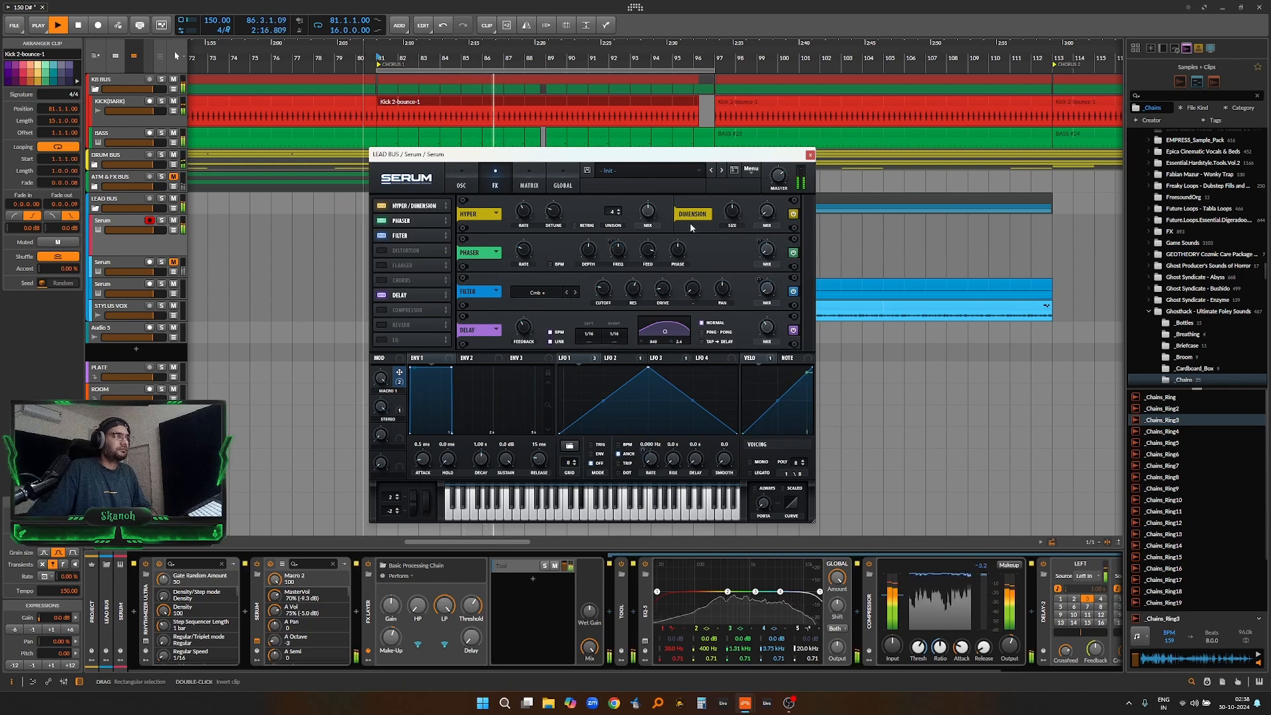
pyautogui.moveTo(409, 339); pyautogui.dragTo(411, 290)
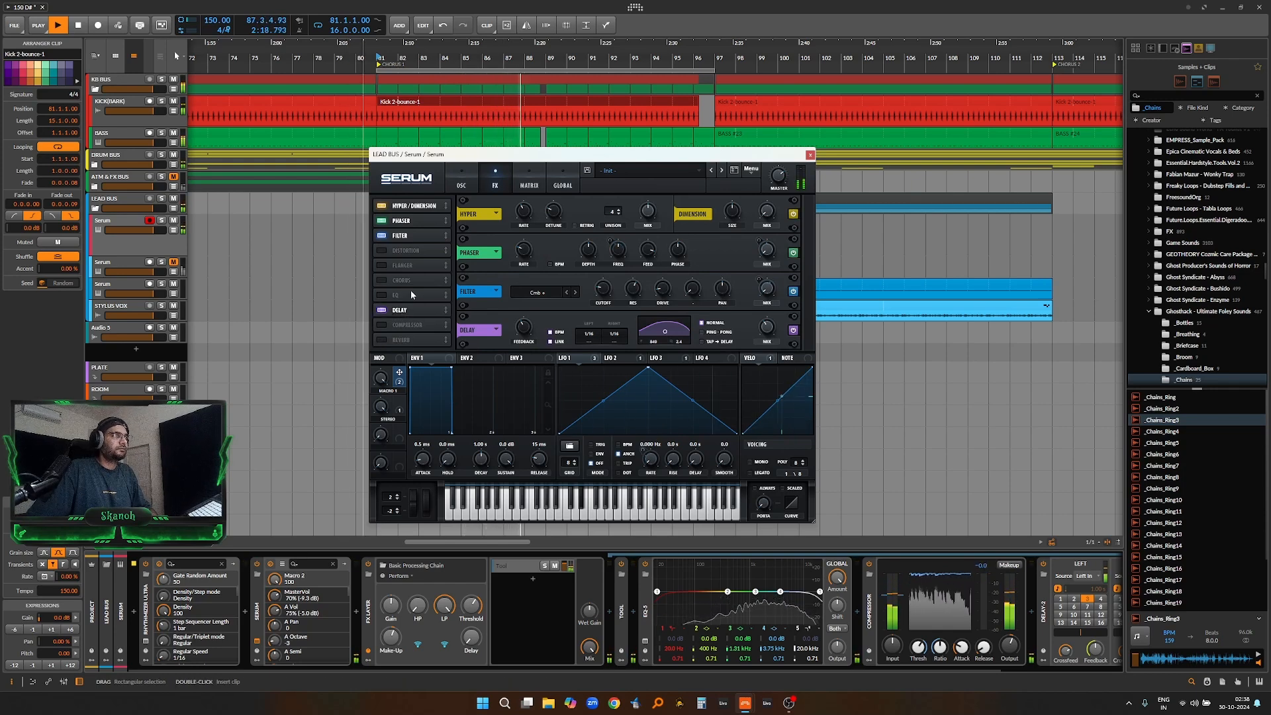
pyautogui.click(384, 296)
pyautogui.press('space')
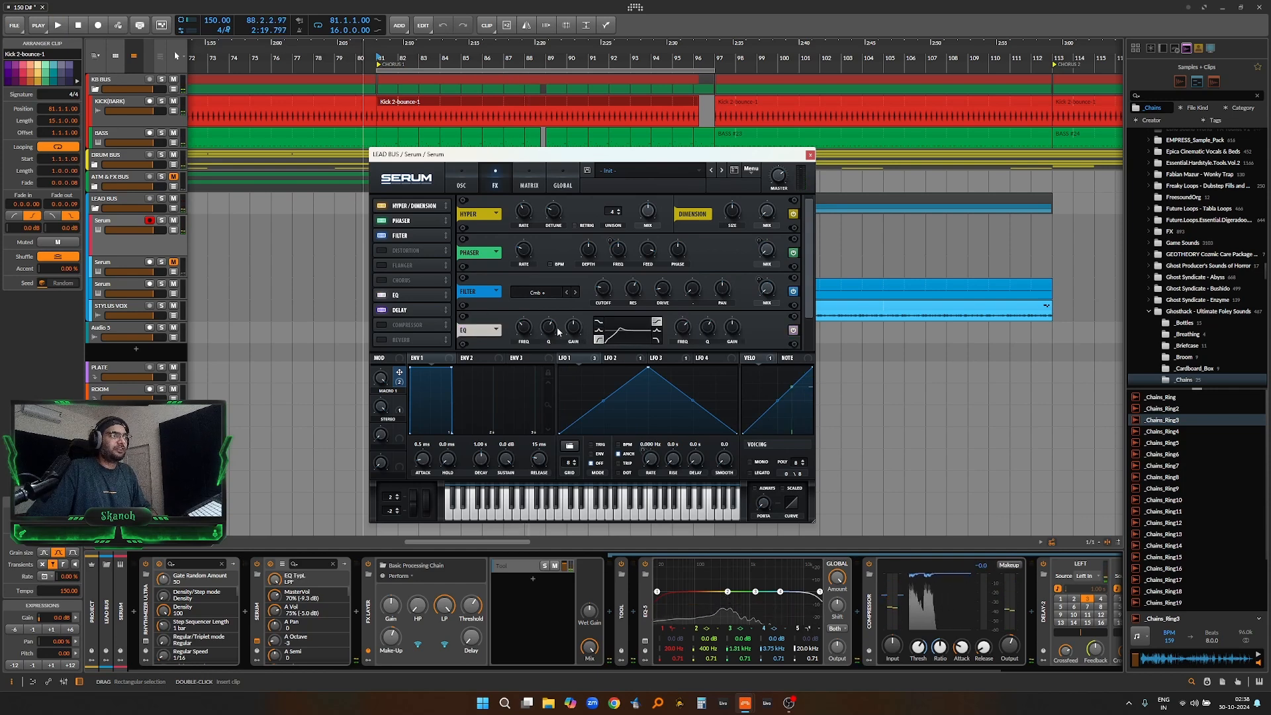
pyautogui.moveTo(549, 327); pyautogui.dragTo(549, 343)
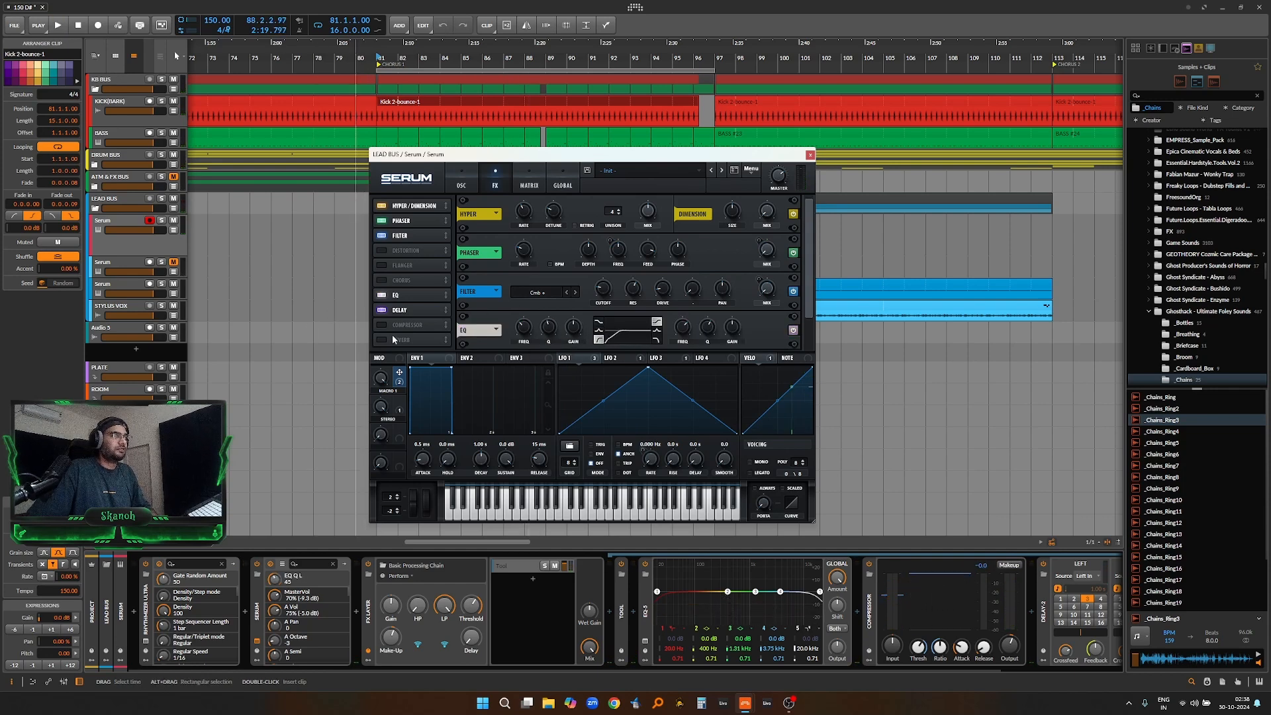
# Enable the Compressor directly after the EQ and set its attack to 6.6 ms and its release to about 53 ms.
pyautogui.moveTo(405, 297)
pyautogui.mouseDown()
pyautogui.moveTo(407, 286)
pyautogui.moveTo(412, 294)
pyautogui.mouseUp()
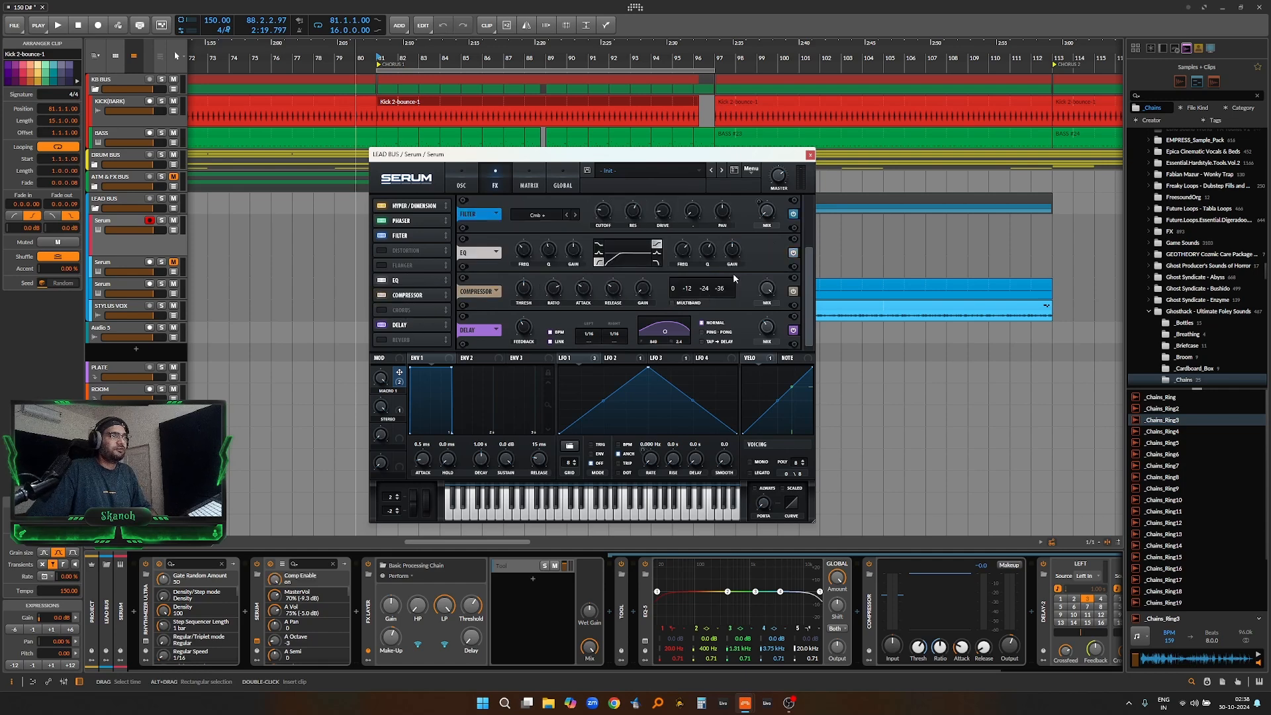
pyautogui.moveTo(589, 286); pyautogui.dragTo(583, 302)
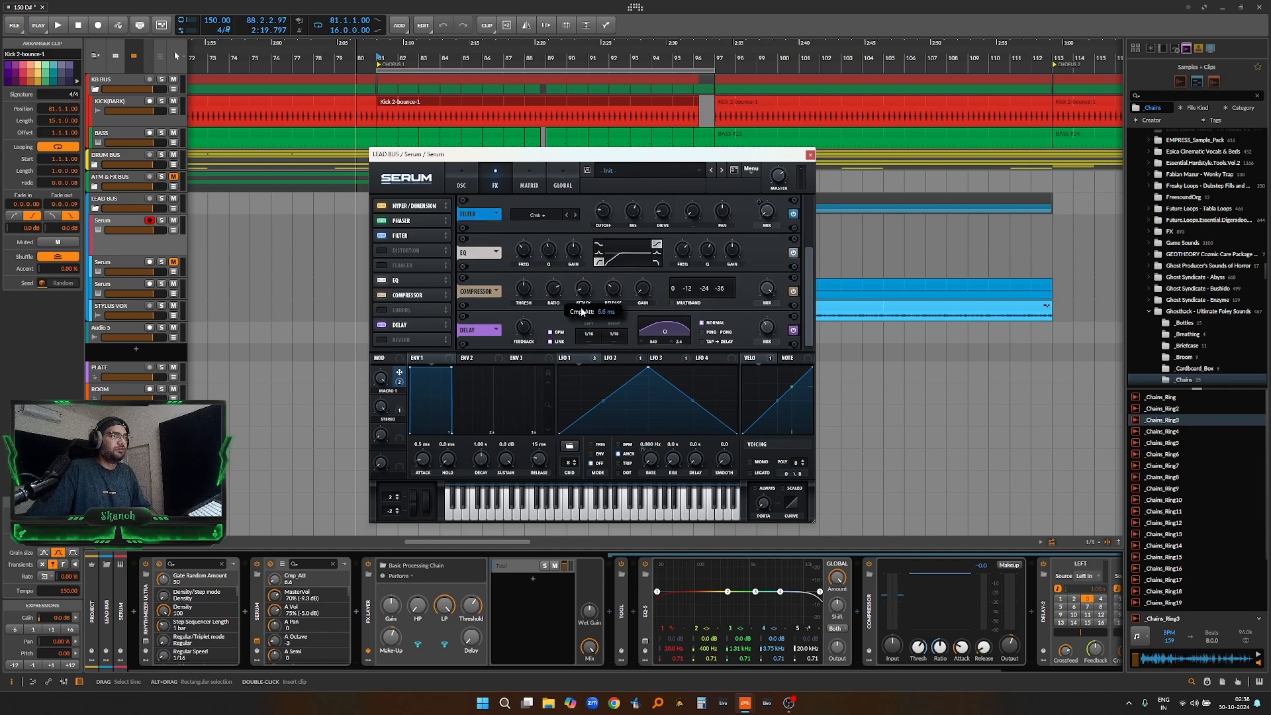
pyautogui.moveTo(614, 287)
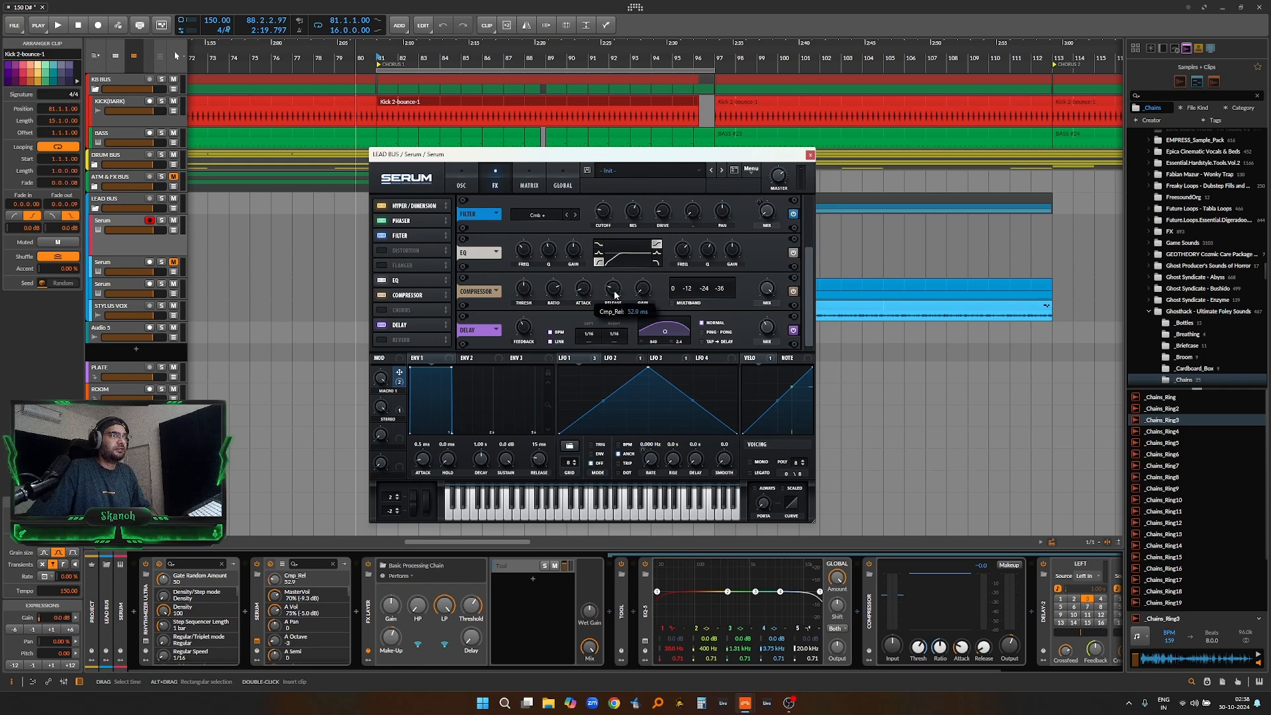
# With the track playing, set the compressor's threshold to about -19.5 dB and its gain to about 1.9 dB.
pyautogui.moveTo(526, 289)
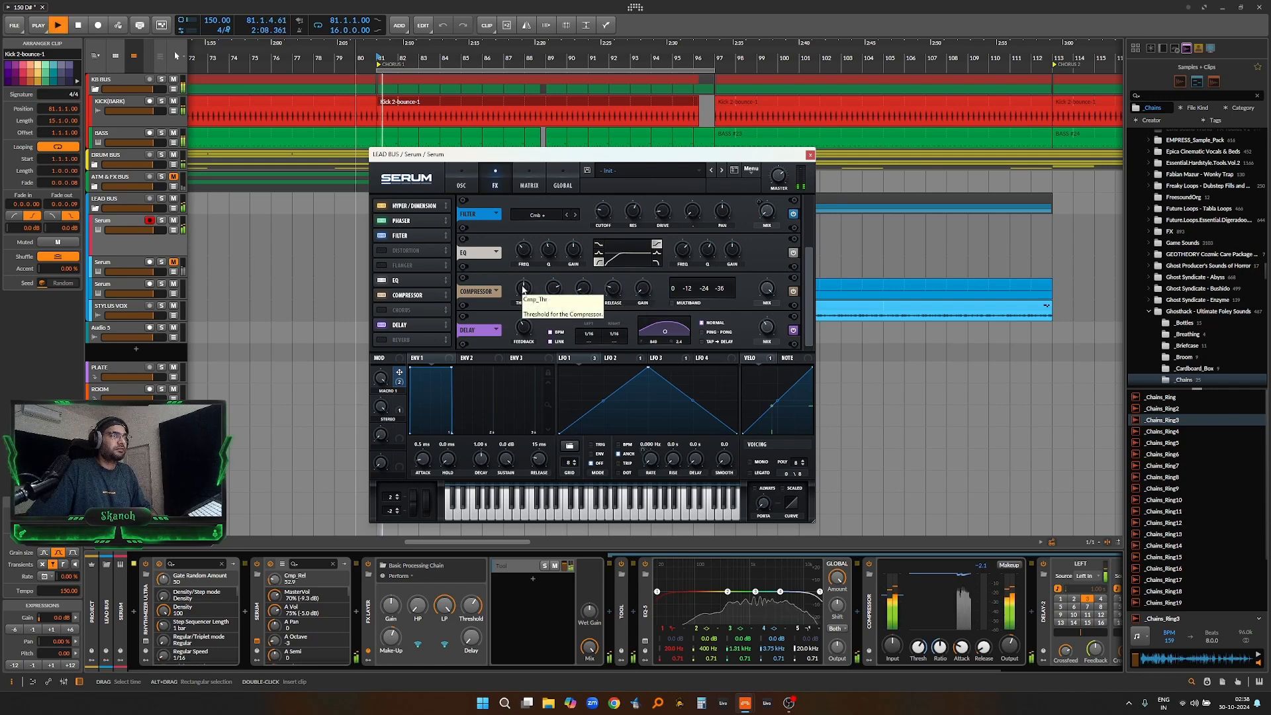
pyautogui.moveTo(527, 287); pyautogui.dragTo(527, 285)
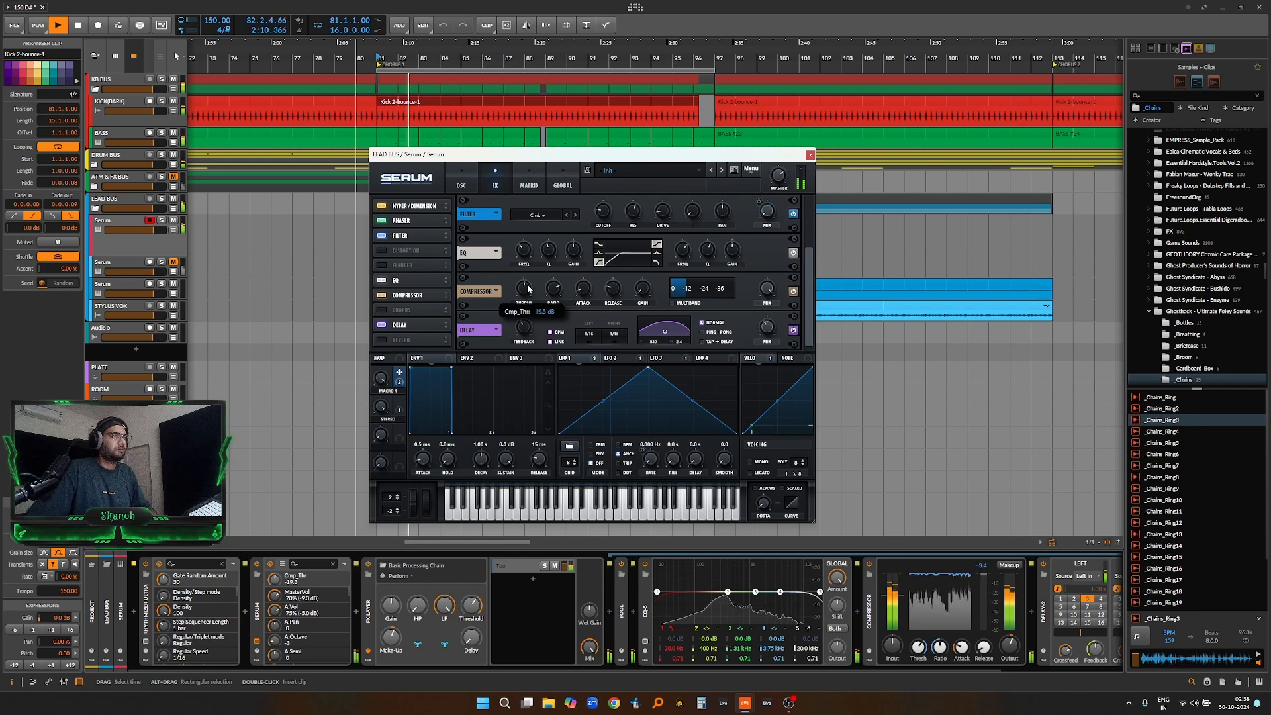
pyautogui.moveTo(645, 286)
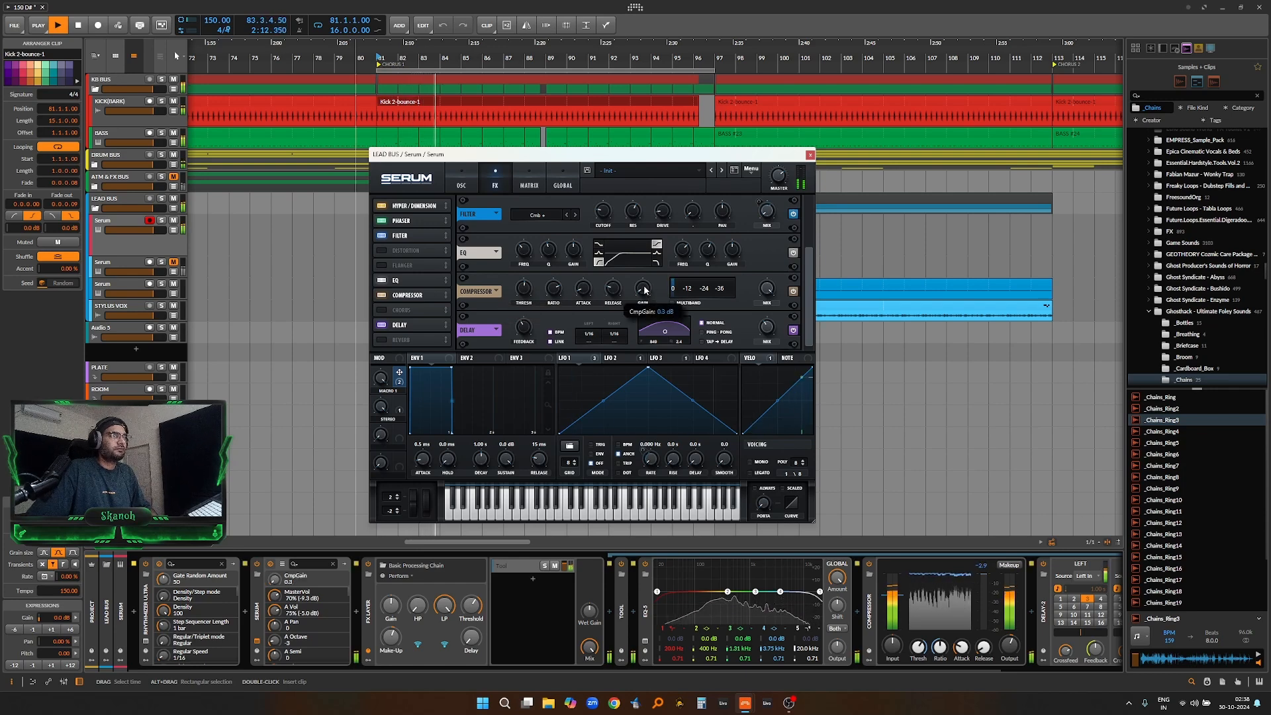
pyautogui.moveTo(645, 286); pyautogui.dragTo(645, 285)
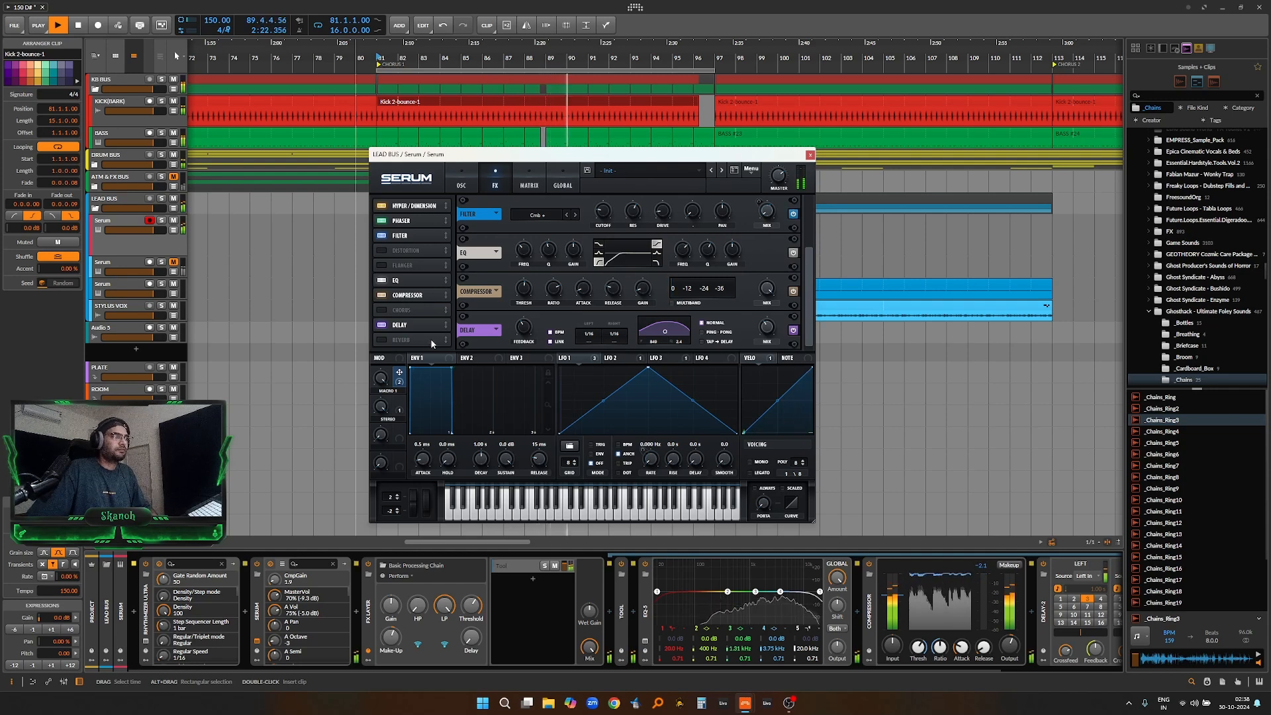
# Enable the Reverb after the Delay with its mix at 24%, raise its low cut and set its decay to 3.4.
pyautogui.click(381, 339)
pyautogui.click(768, 328)
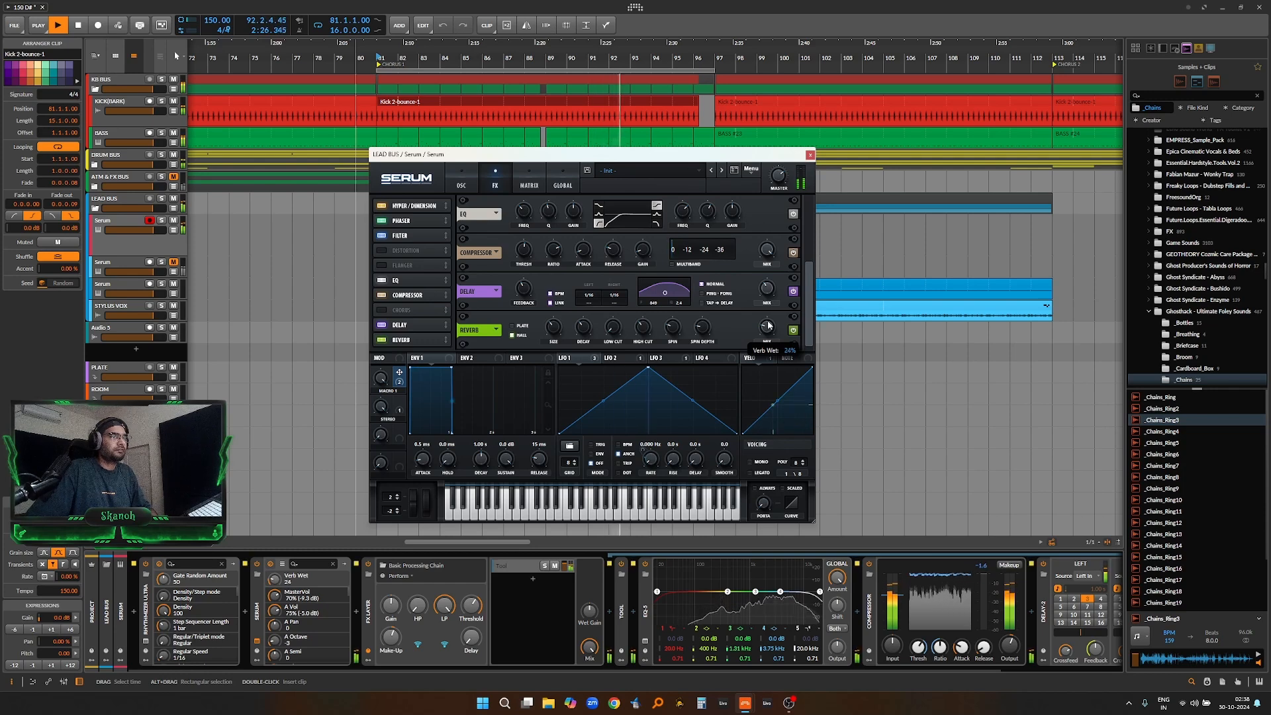
pyautogui.moveTo(647, 328); pyautogui.dragTo(614, 300)
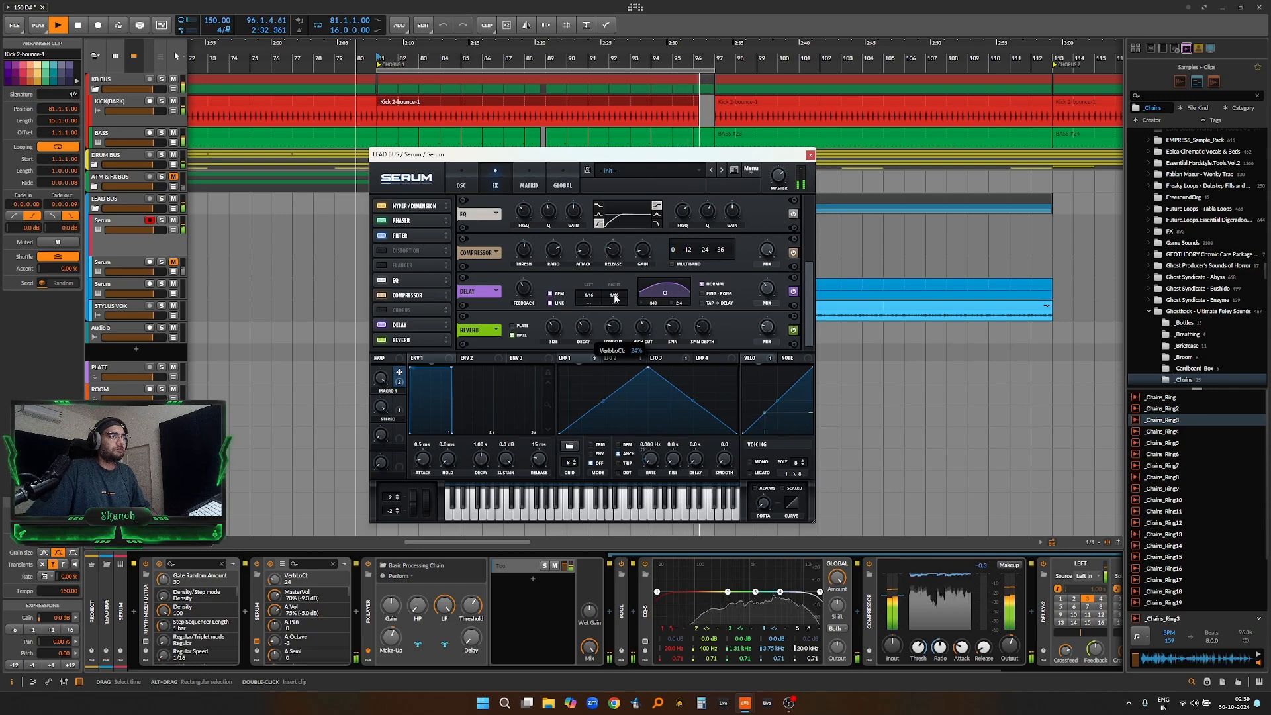
pyautogui.click(588, 326)
pyautogui.moveTo(588, 334); pyautogui.dragTo(589, 338)
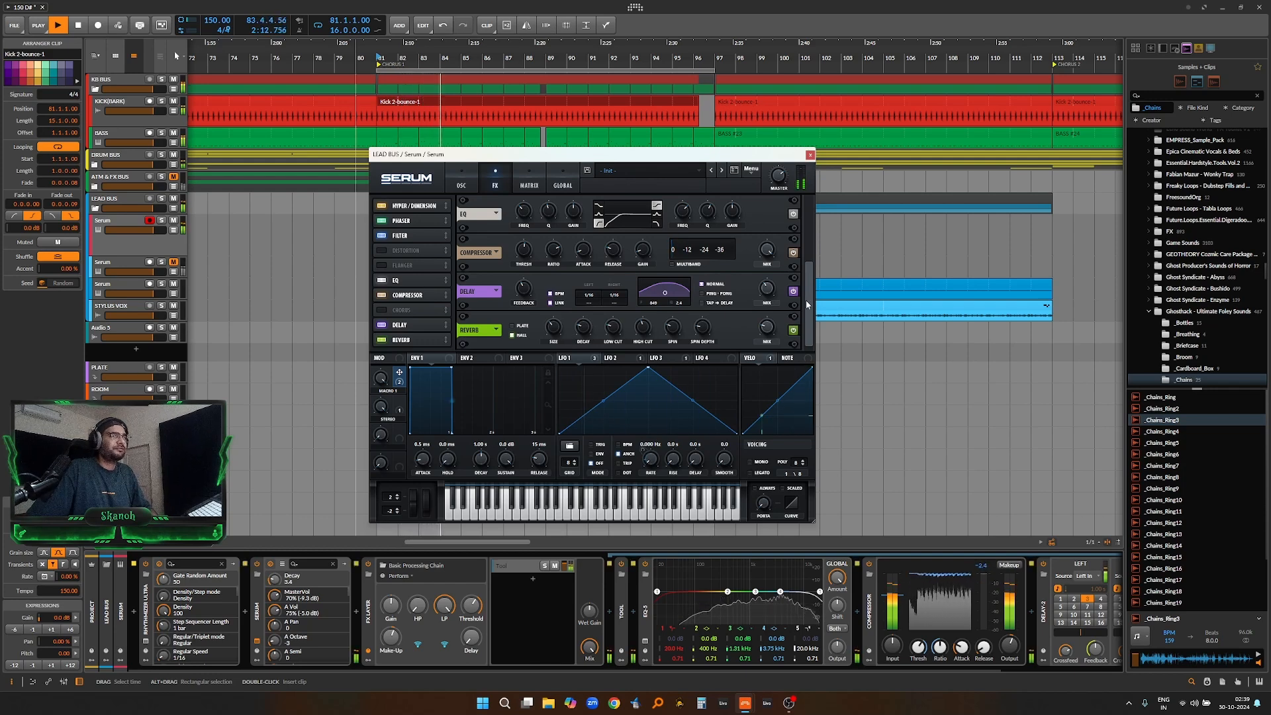
# Review the oscillator page and LFO 3's shape while auditioning the lead, and stop playback.
pyautogui.click(470, 180)
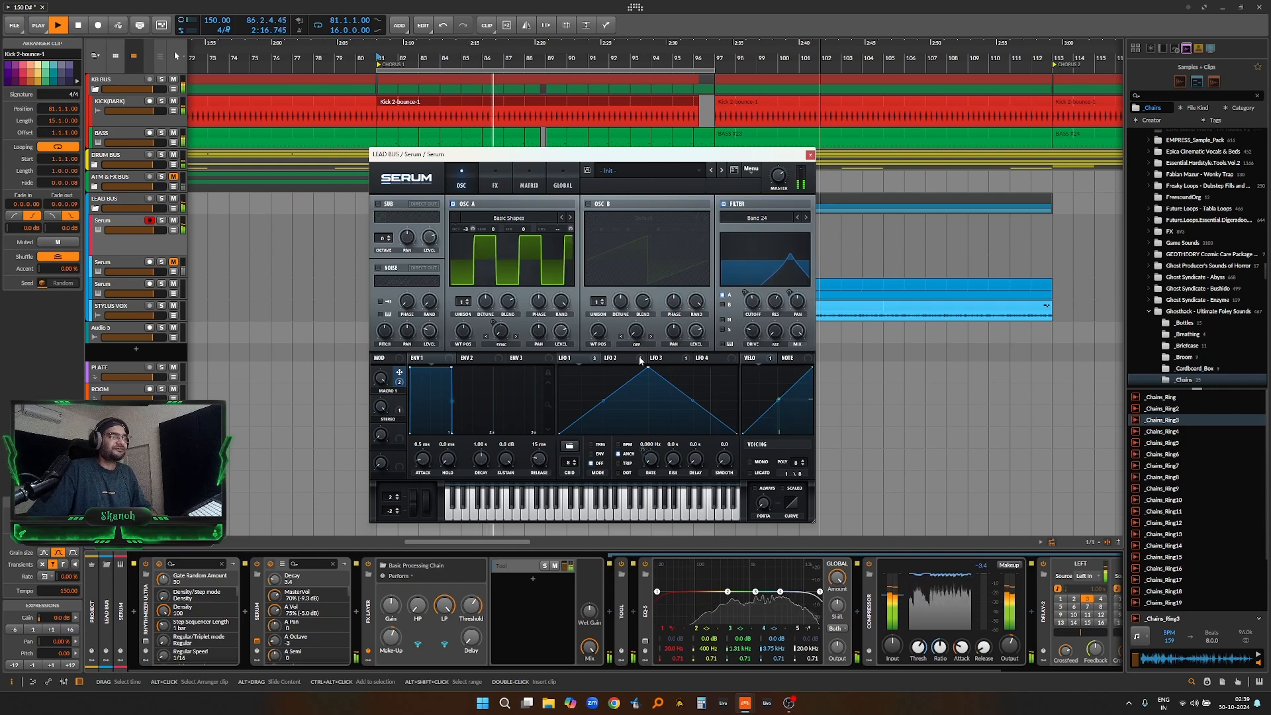
pyautogui.click(667, 358)
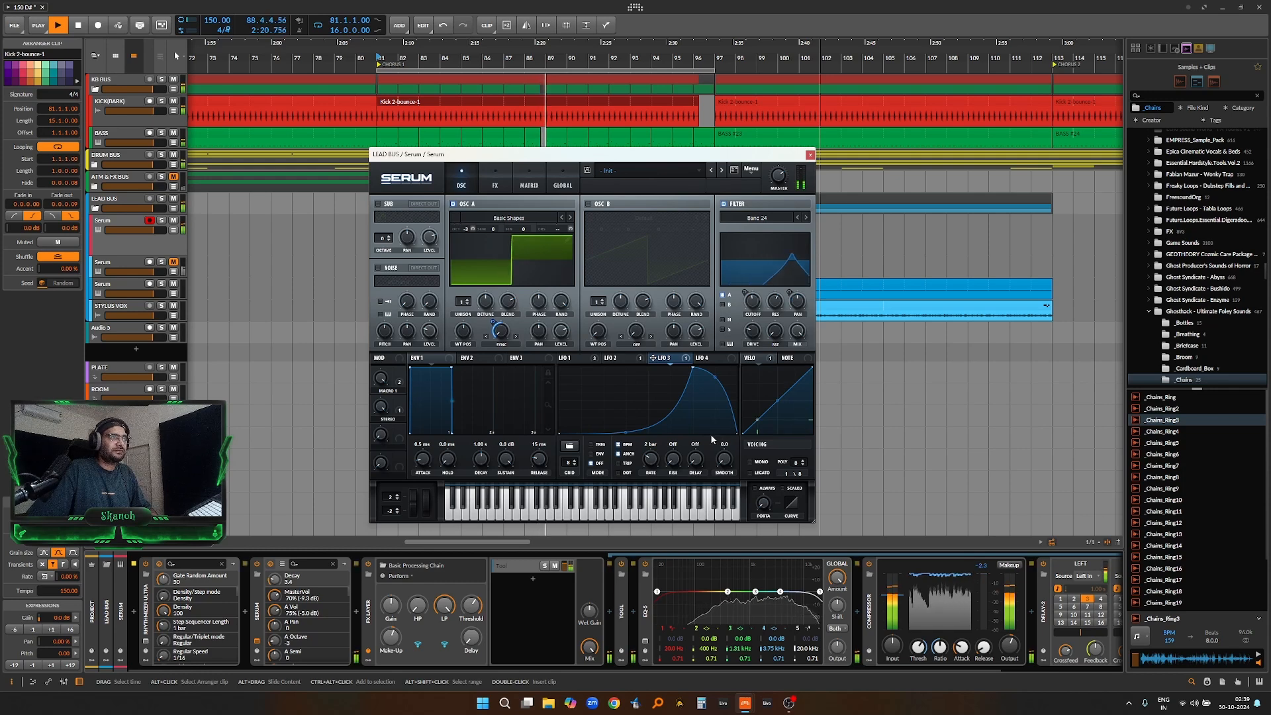
pyautogui.press('space')
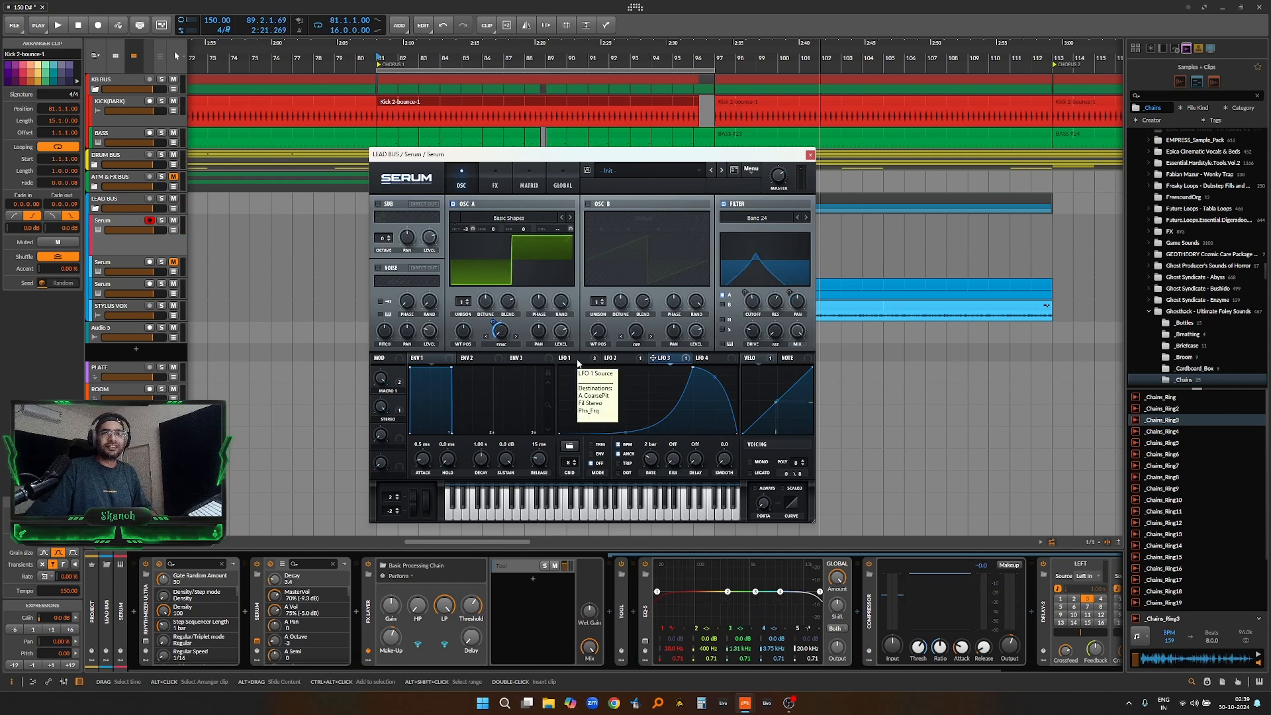